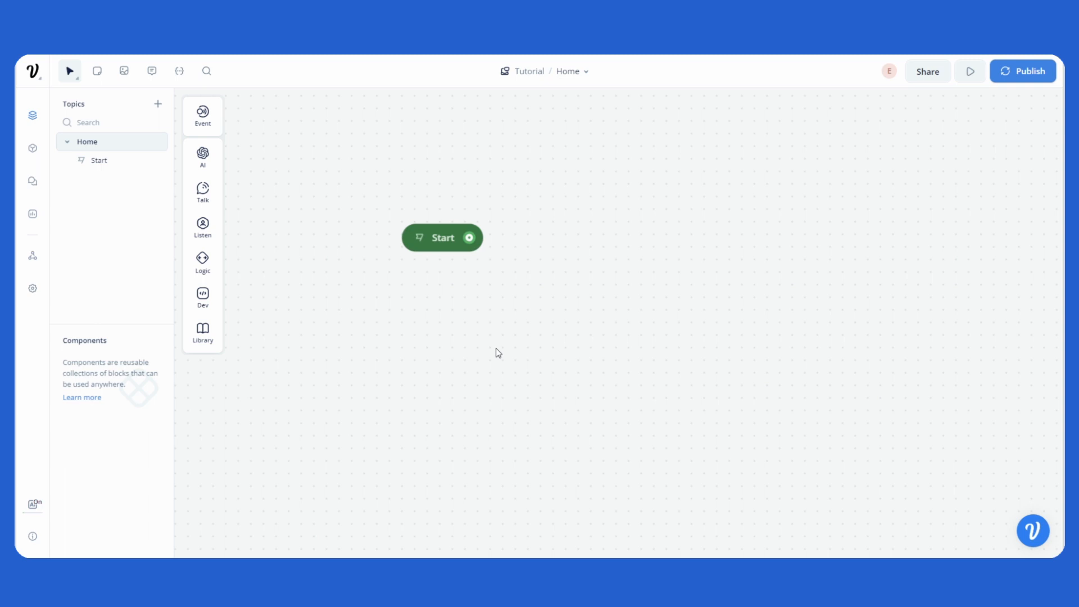
Step: Add a Text step in a new block below Start, connected to the Start node
left_click_drag(520, 318, 504, 315)
mouse_move(209, 193)
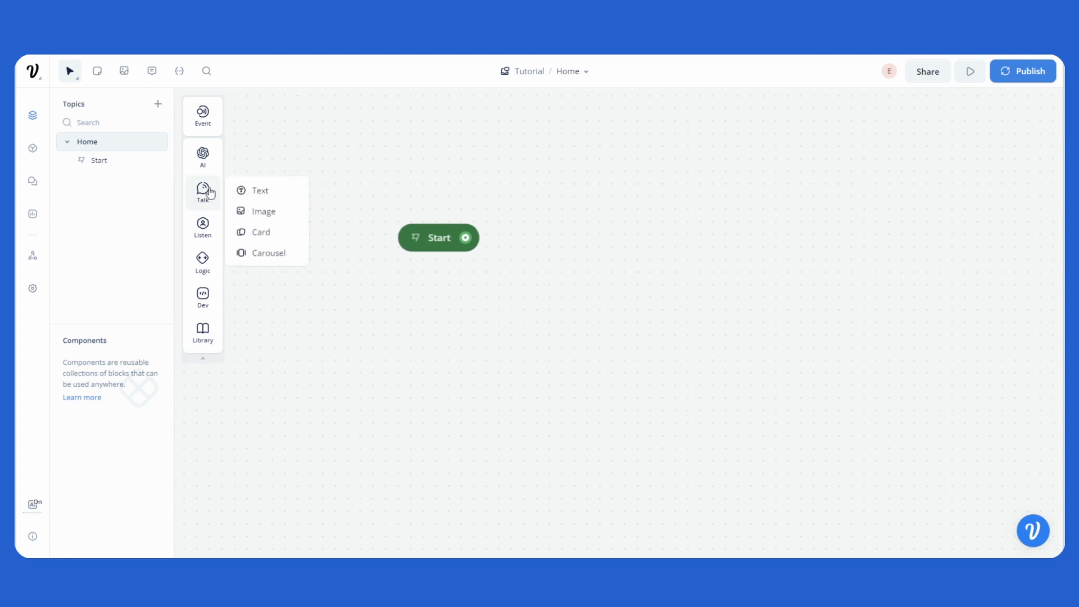
left_click_drag(256, 191, 441, 313)
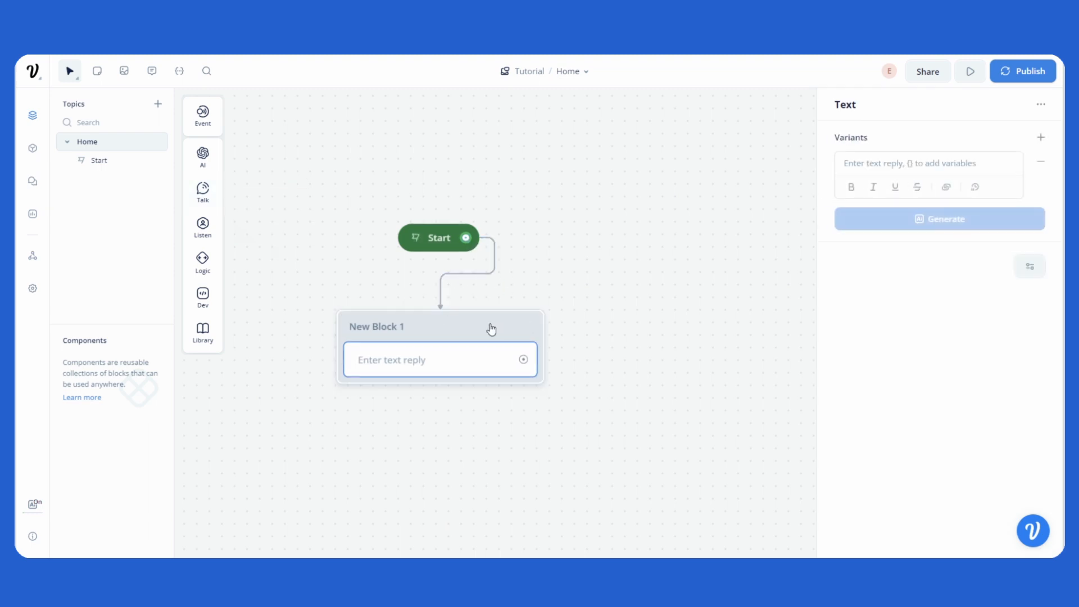
scroll(549, 304, "down", 3)
left_click_drag(614, 311, 601, 304)
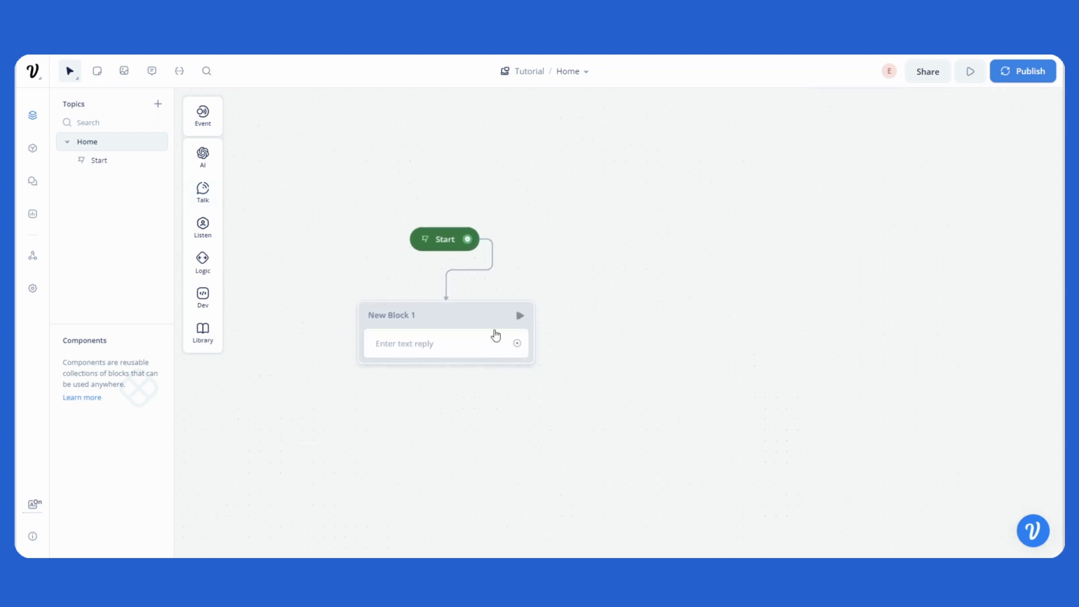
Step: Write "Welcome!" as the text reply in New Block 1
left_click(495, 335)
left_click(898, 164)
type("Welc")
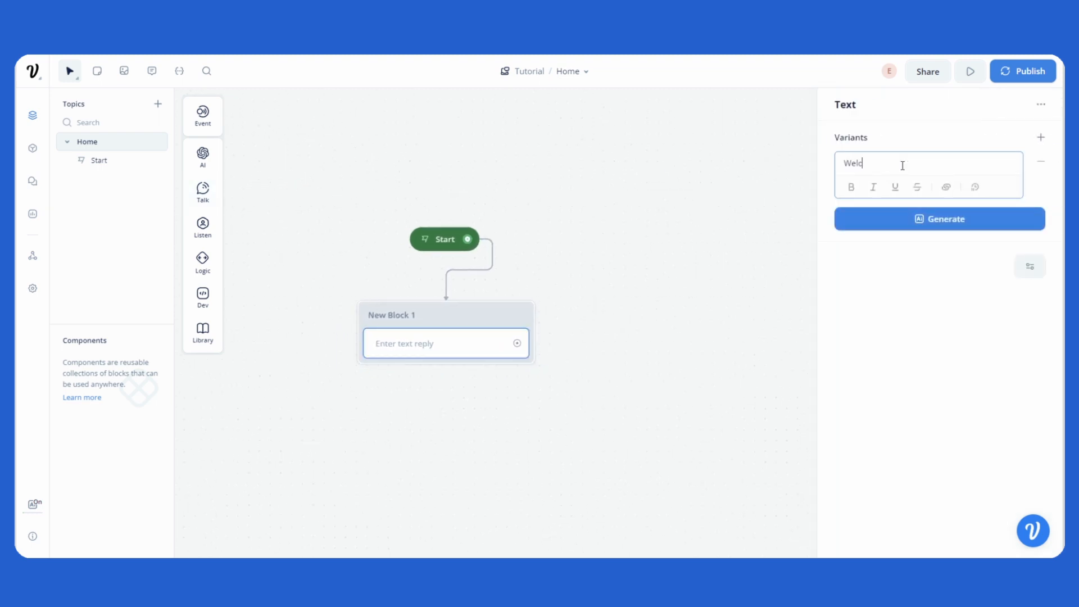
type("ome!")
left_click(663, 229)
Step: Add a second Text step below the welcome message reading "To address you properly, may I know your name?"
mouse_move(229, 185)
left_click_drag(247, 189, 446, 383)
left_click(872, 165)
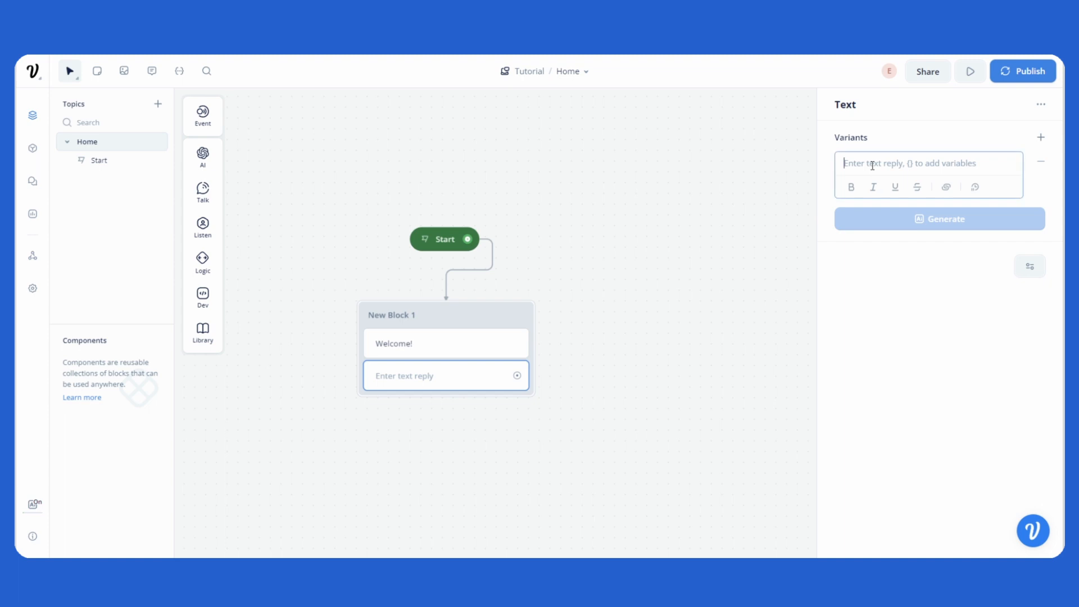
type("To address to")
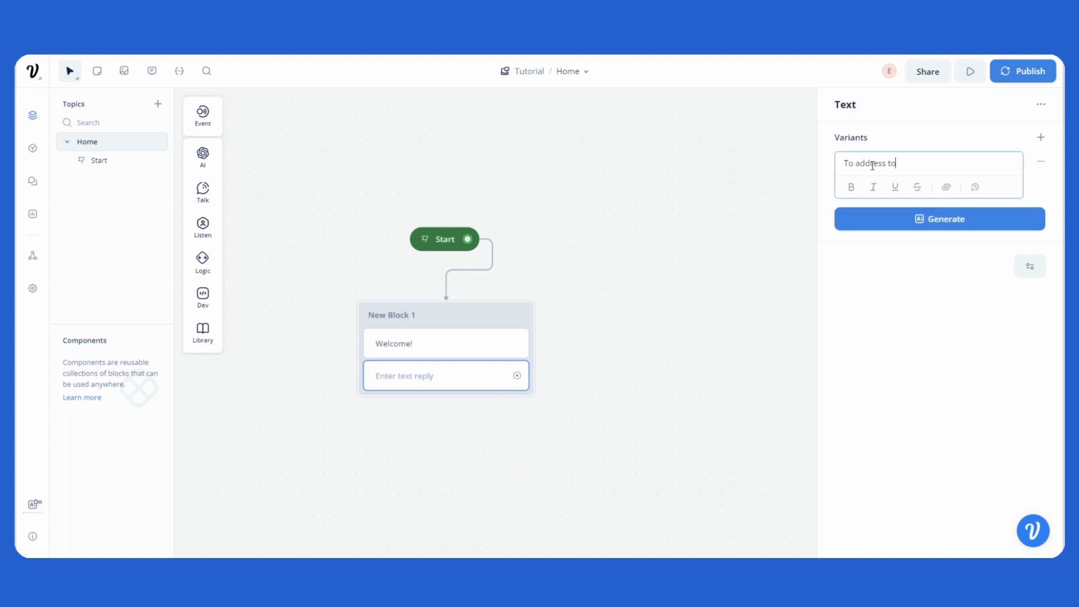
key("BackSpace")
key("BackSpace")
type("you properly, may I know your k")
key("BackSpace")
type("name?>")
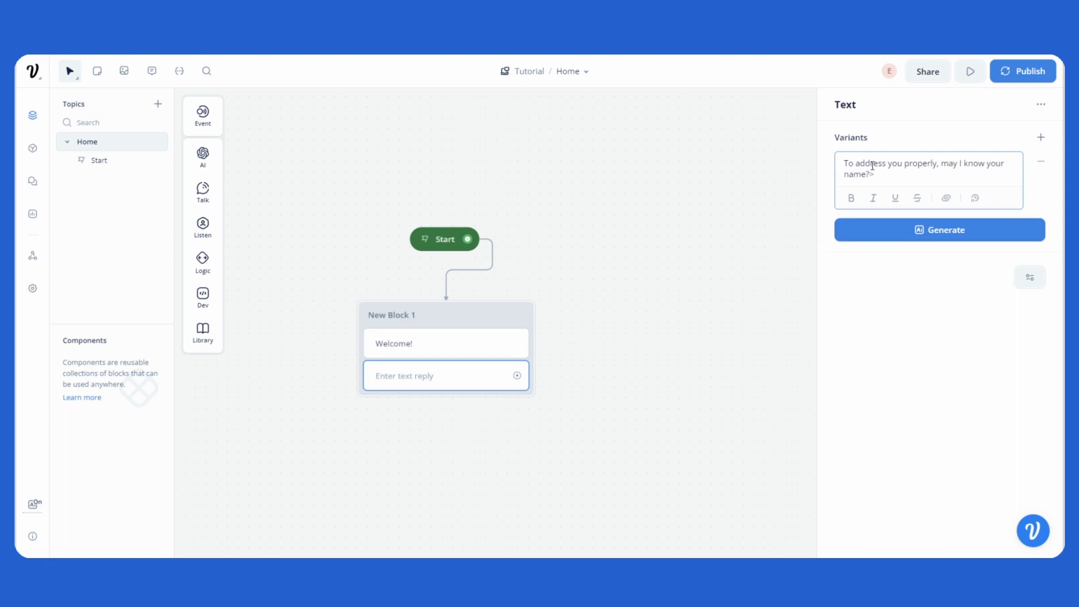
left_click(695, 235)
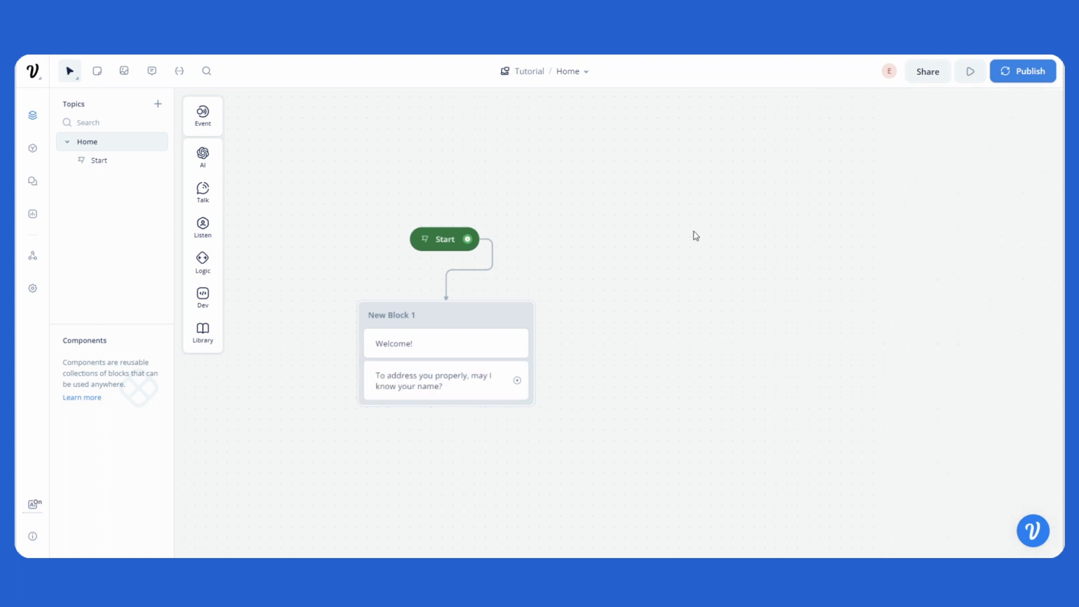
Step: Add a Capture step below the name question and have it capture the entire user reply
left_click_drag(614, 264, 592, 249)
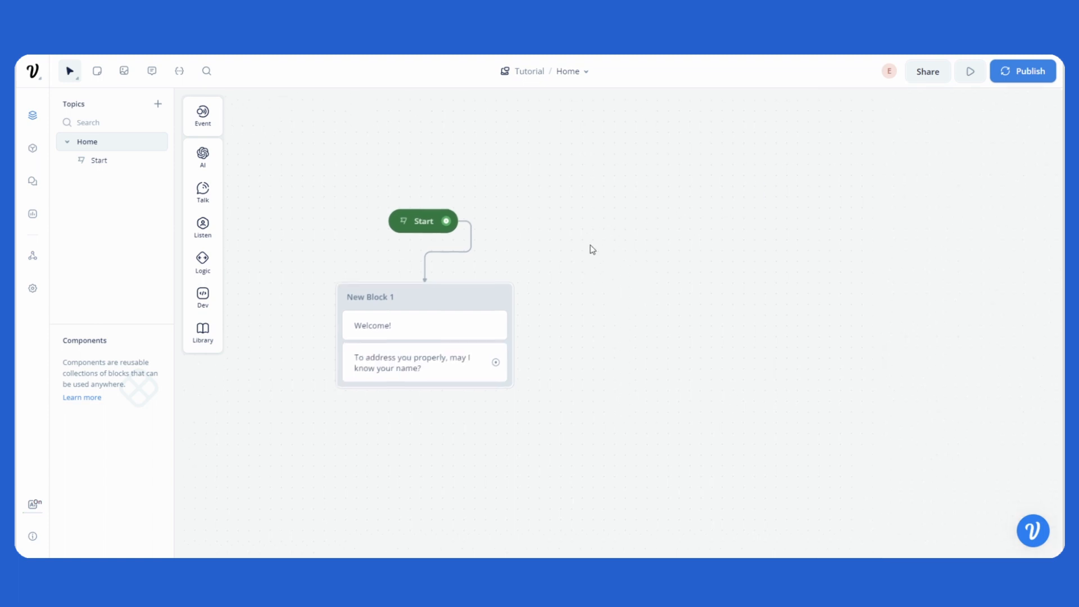
mouse_move(203, 227)
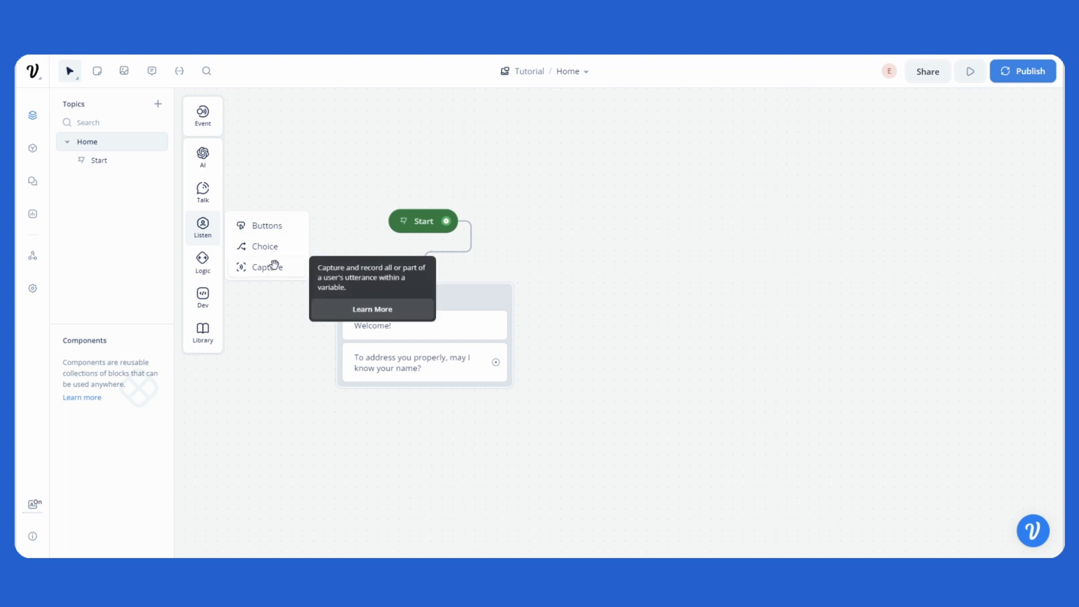
left_click_drag(273, 269, 473, 385)
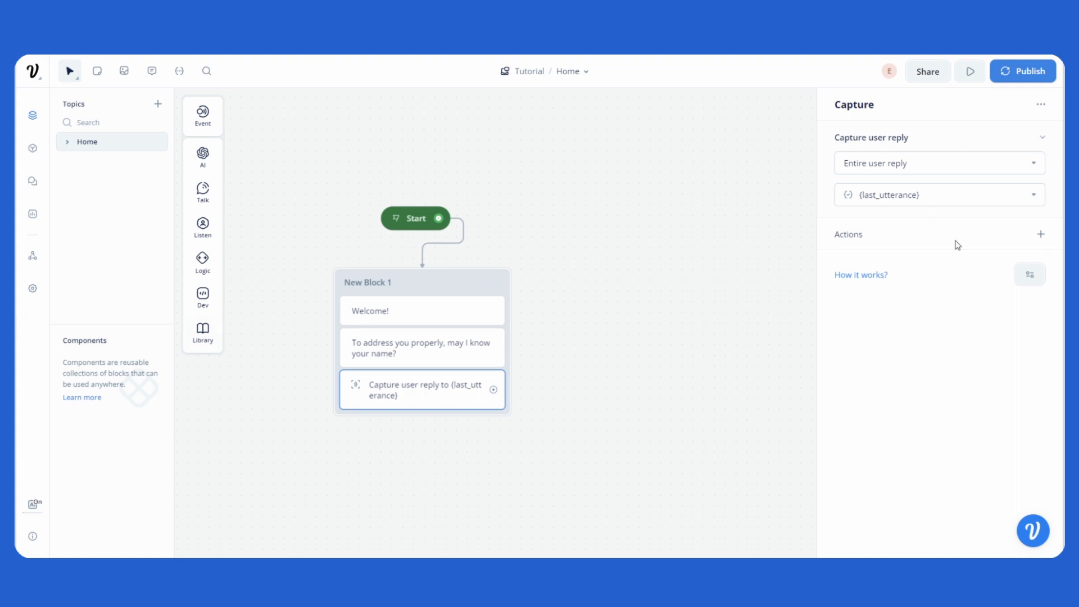
left_click(982, 154)
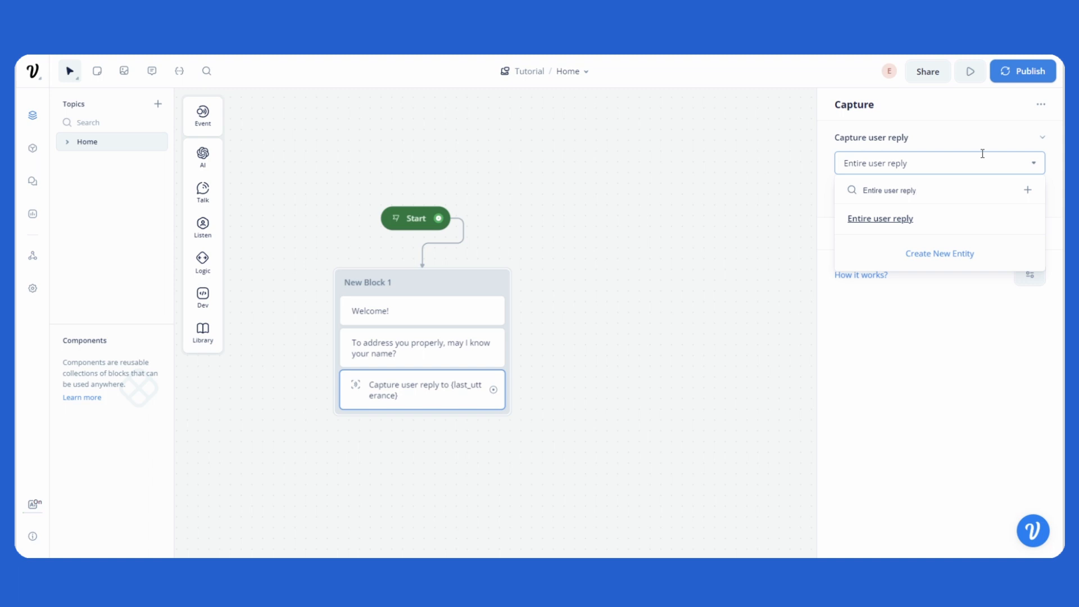
left_click(906, 222)
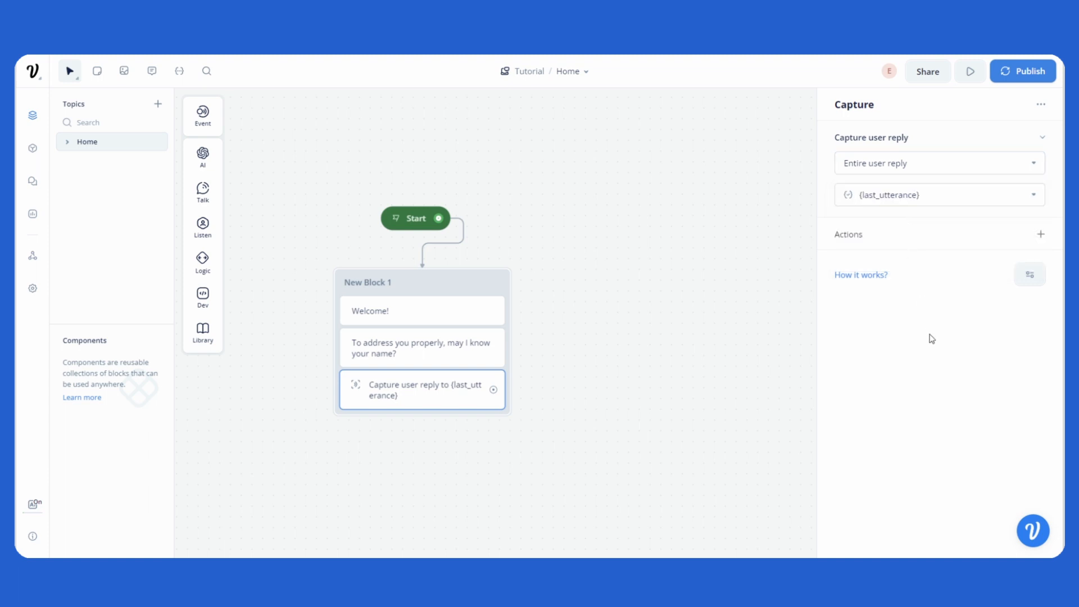
Step: Create a new variable called "name" and store the captured reply in it
left_click(965, 196)
scroll(939, 278, "down", 1)
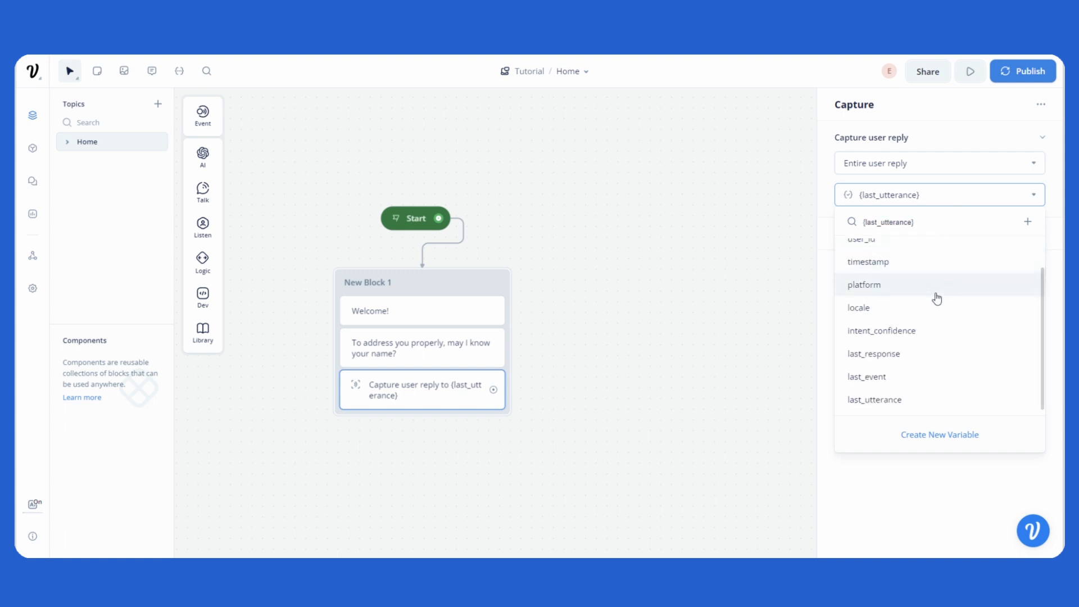
scroll(937, 298, "up", 1)
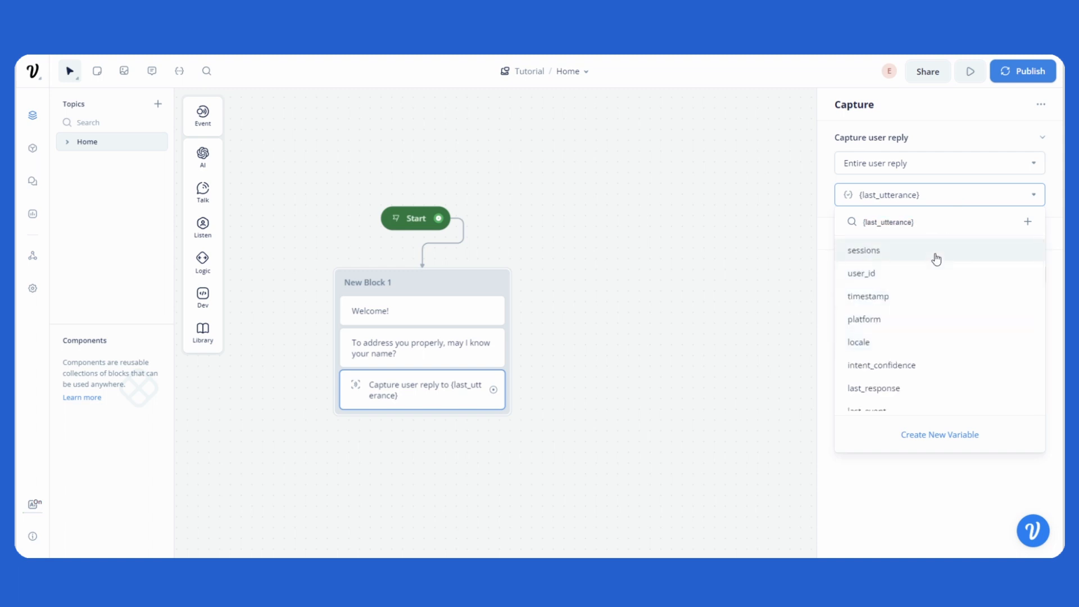
left_click(903, 197)
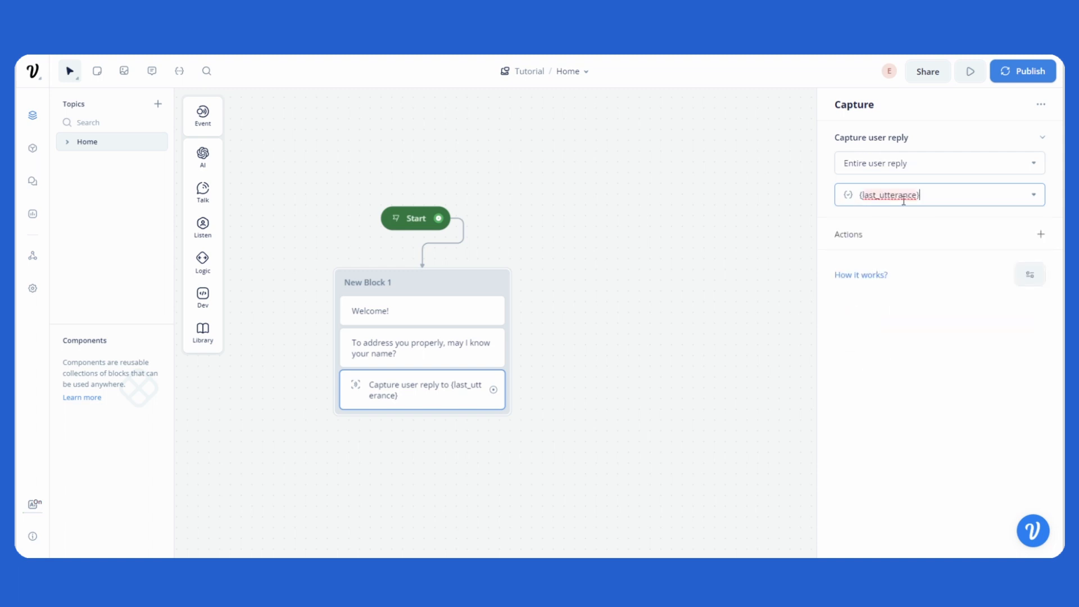
key("BackSpace")
key("BackSpace")
key("BackSpace")
key("BackSpace")
key("BackSpace")
key("BackSpace")
key("BackSpace")
key("BackSpace")
key("BackSpace")
key("BackSpace")
key("BackSpace")
key("BackSpace")
key("BackSpace")
key("BackSpace")
key("BackSpace")
key("BackSpace")
type("name")
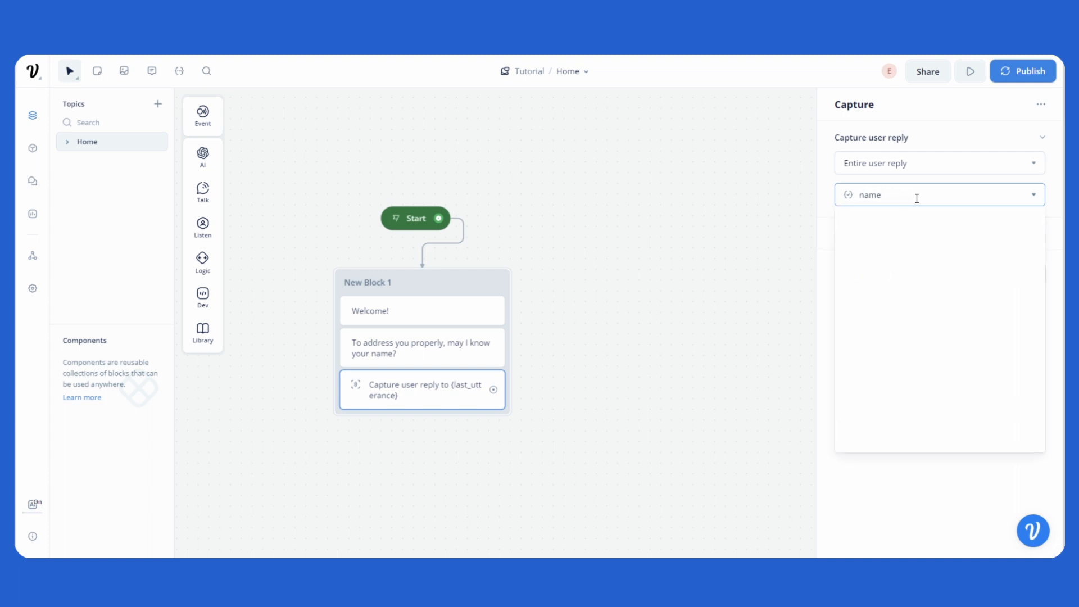
key("BackSpace")
key("BackSpace")
key("BackSpace")
key("BackSpace")
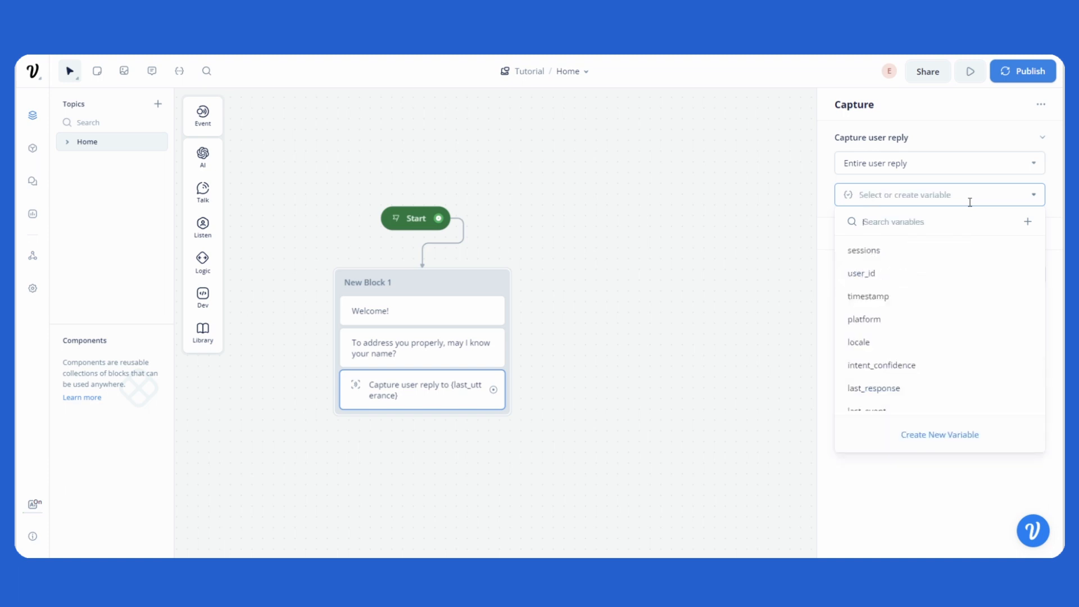
type("name")
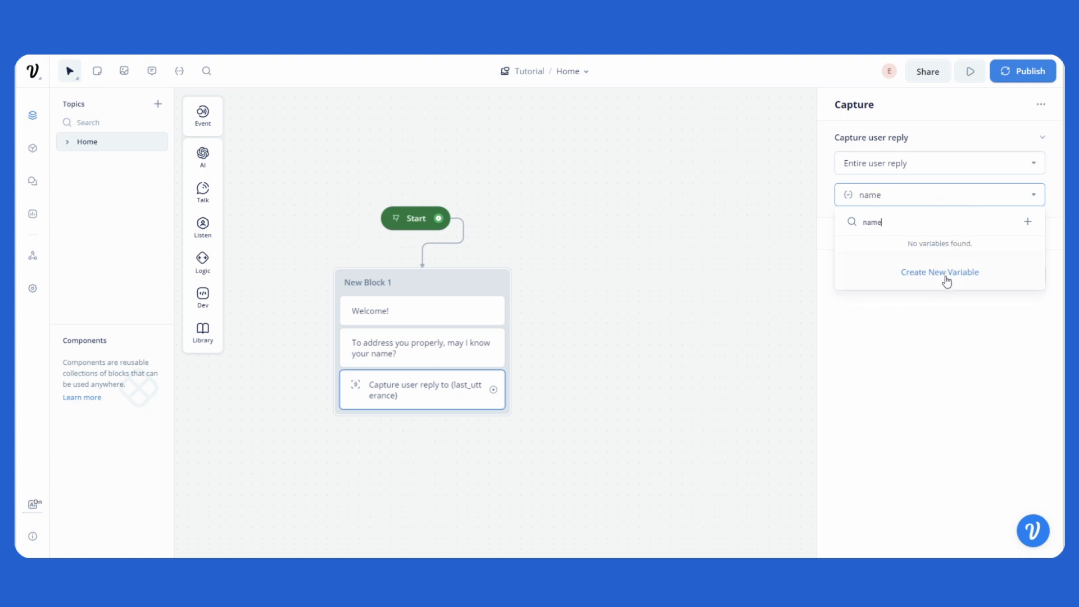
left_click(947, 280)
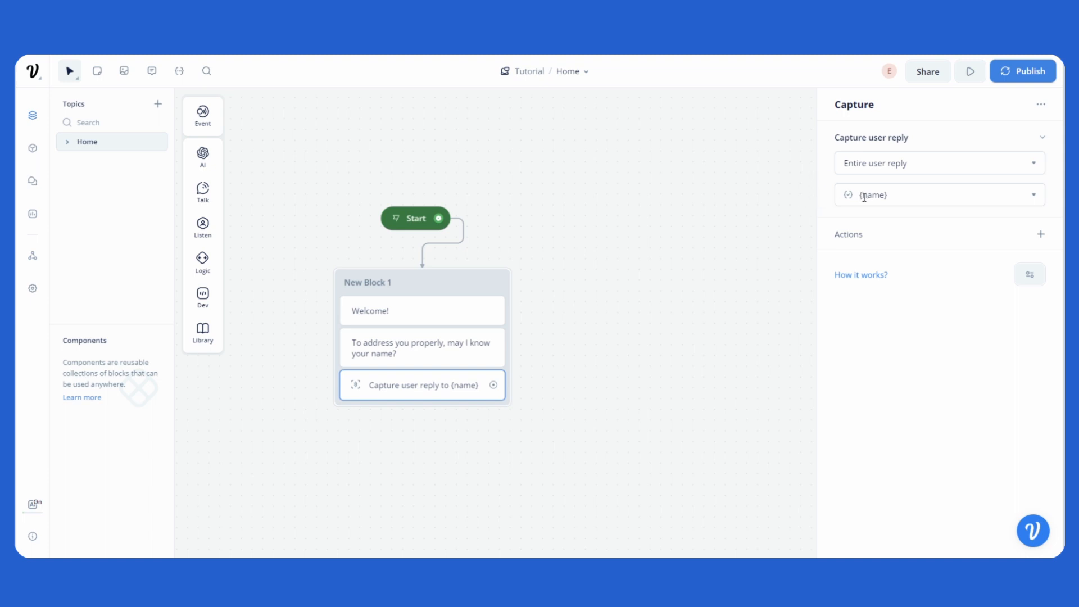
Step: Add a Text step in a new block beside New Block 1 and connect the Capture step to it
left_click_drag(734, 275, 697, 262)
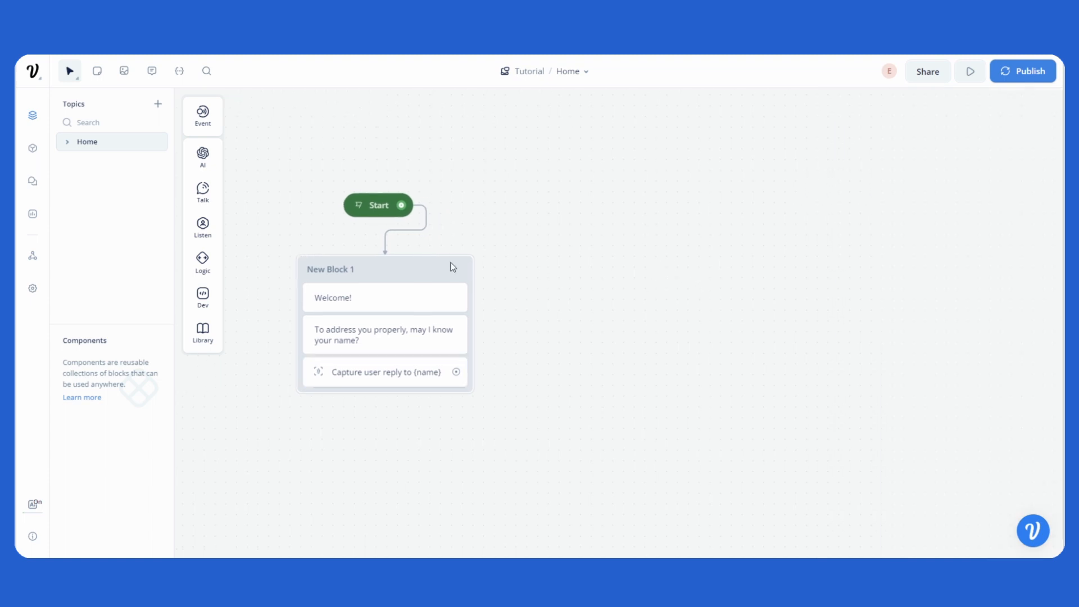
mouse_move(205, 192)
left_click_drag(236, 194, 614, 275)
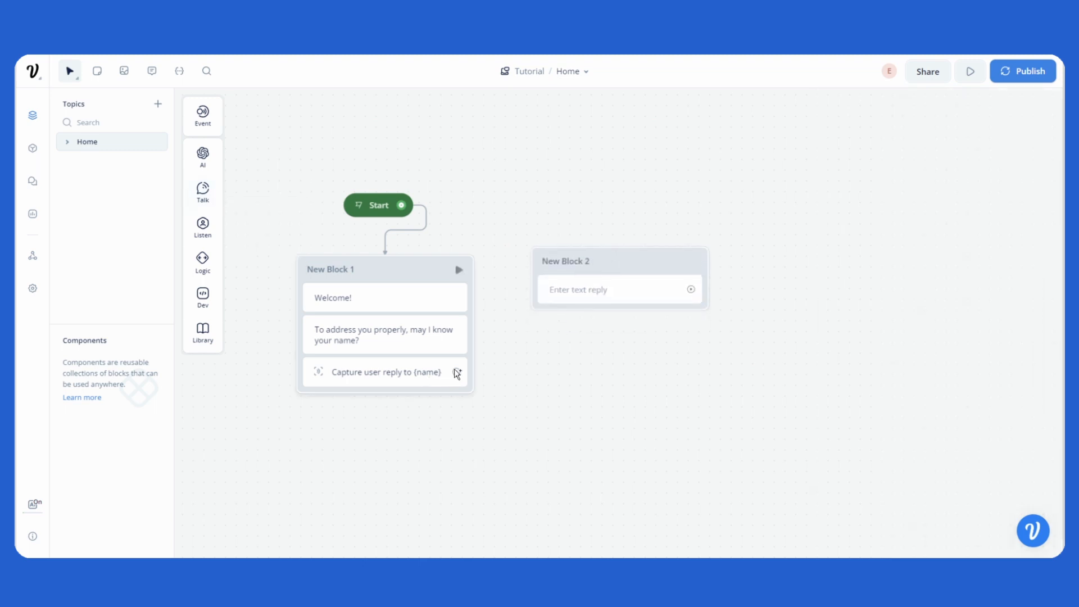
left_click_drag(456, 371, 621, 282)
Step: Write "Hi, {name}" as the text reply in New Block 2, inserting the name variable
left_click(629, 301)
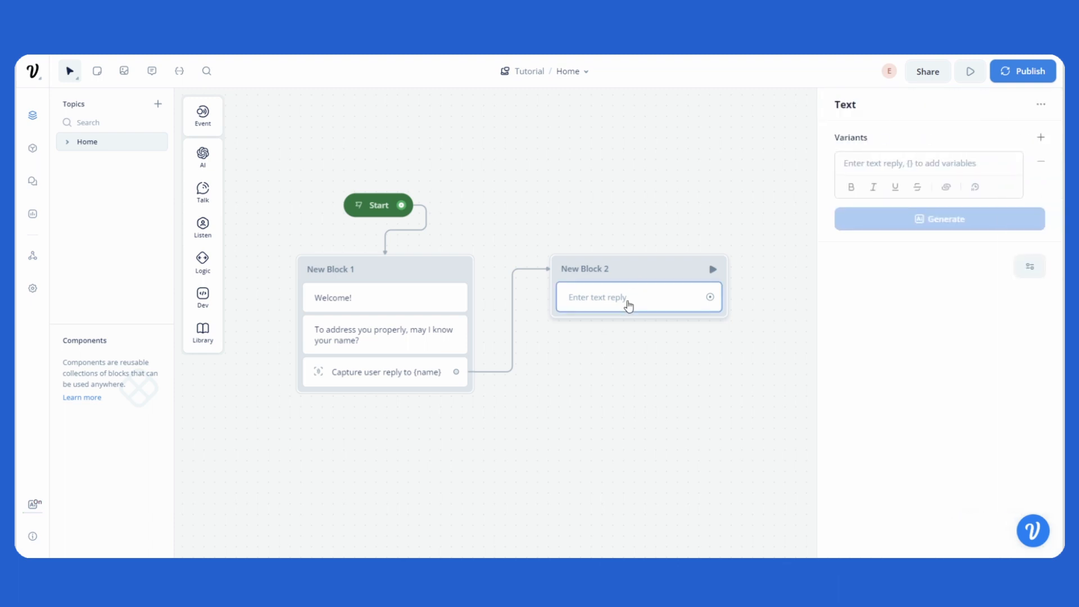
left_click(954, 163)
type("Hi")
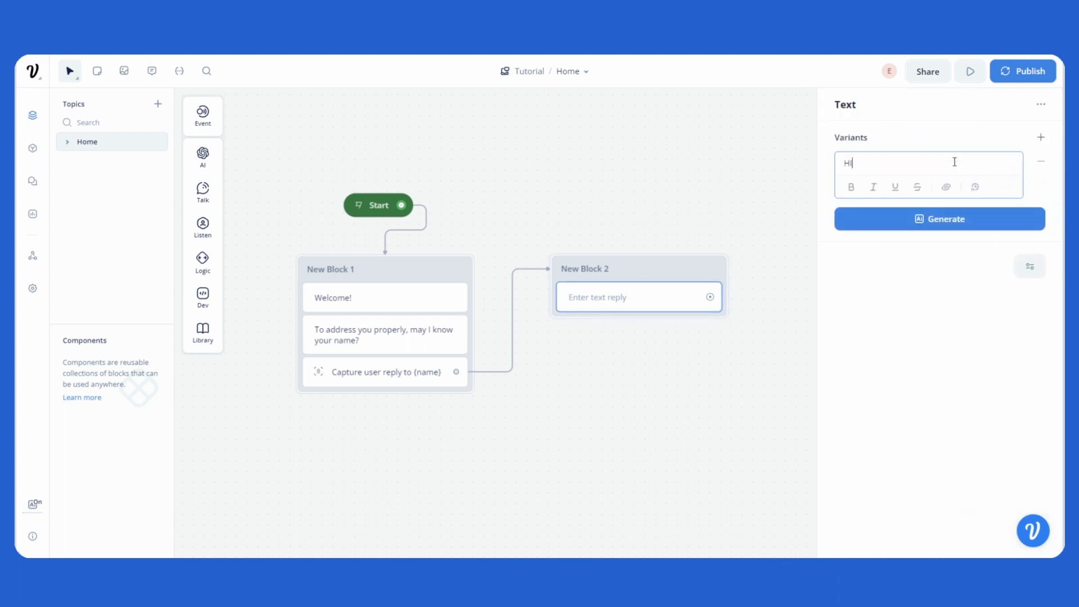
type(",")
type("{name")
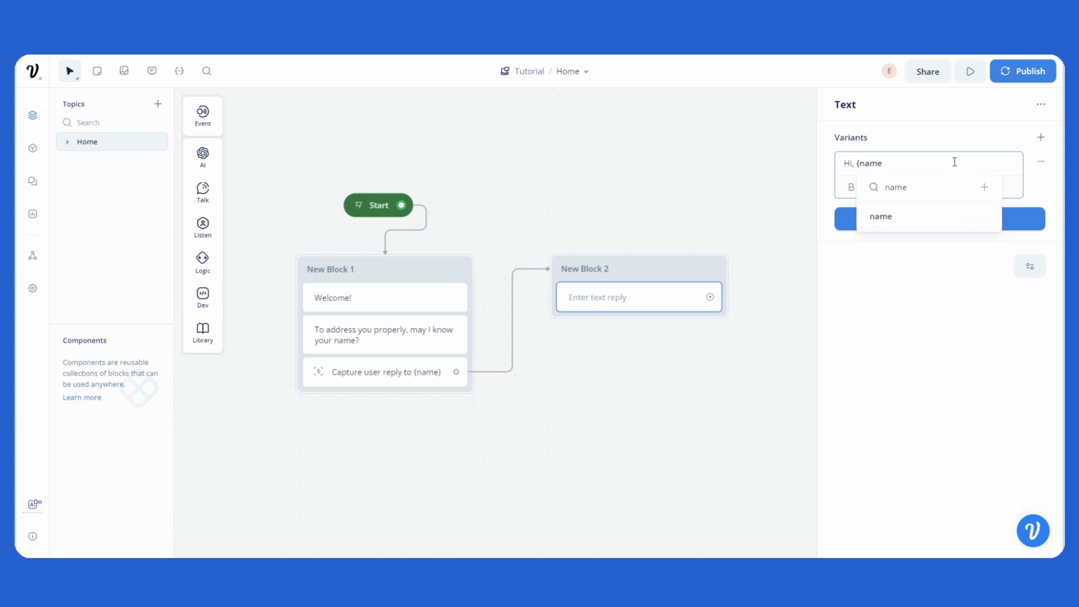
key("Return")
left_click(901, 271)
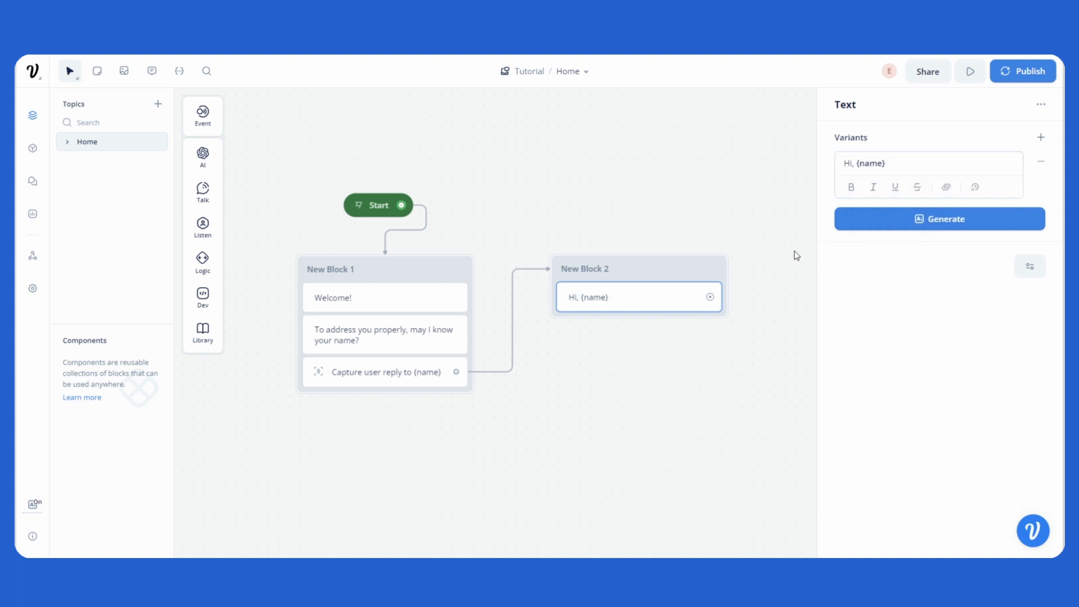
left_click(793, 251)
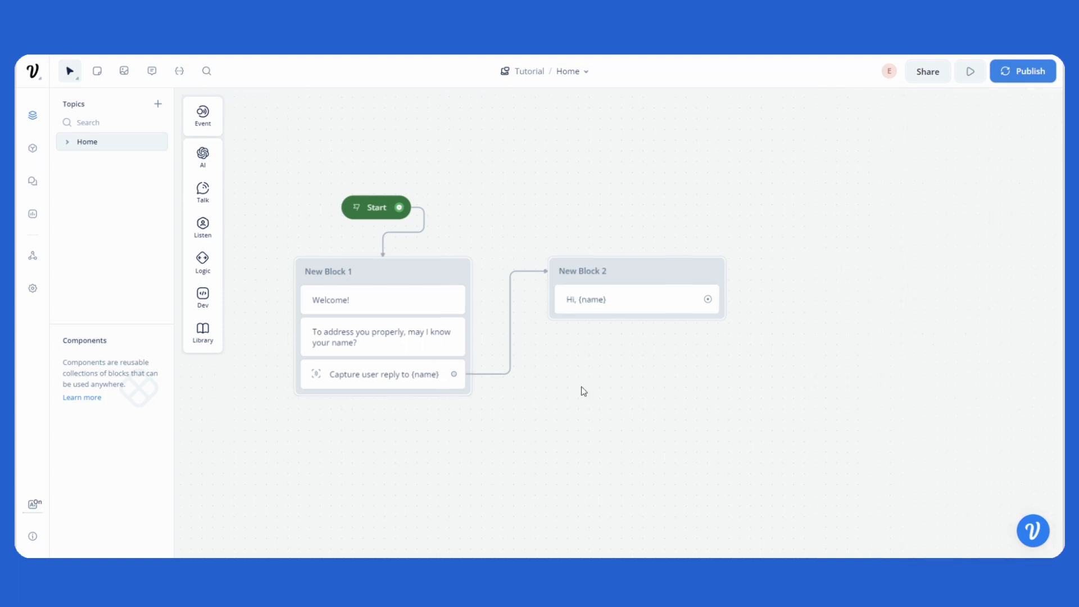
Step: Test the prototype by replying "Hi my name is" followed by a first name, and return to the designer
key("r")
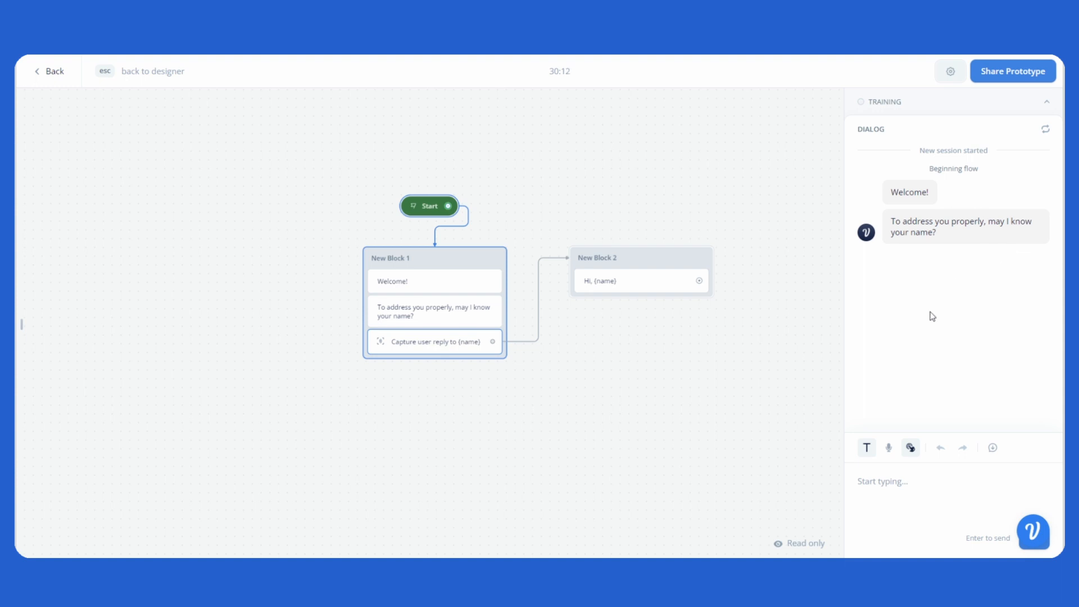
left_click(929, 477)
type("Hi my name is Mark")
key("Return")
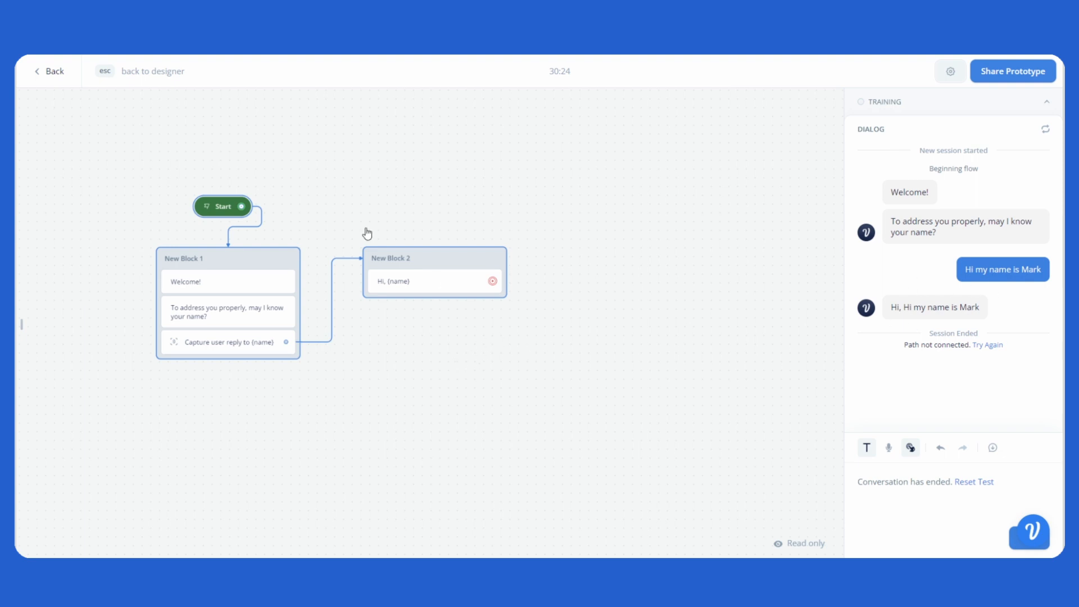
left_click(63, 75)
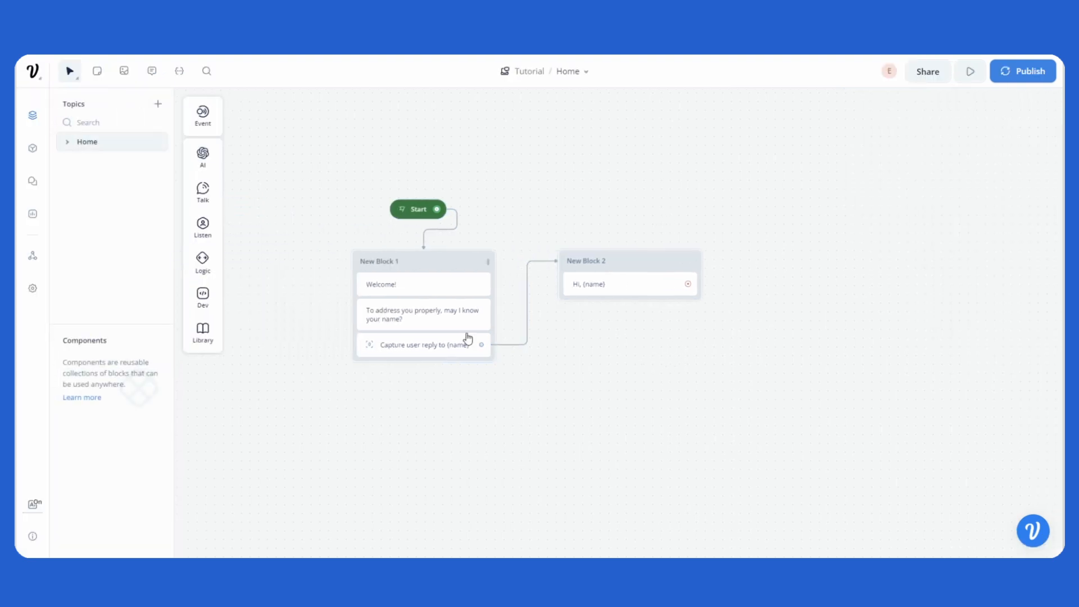
Step: Reopen the Capture step's settings and examine the available options for what to capture from the reply
left_click(416, 353)
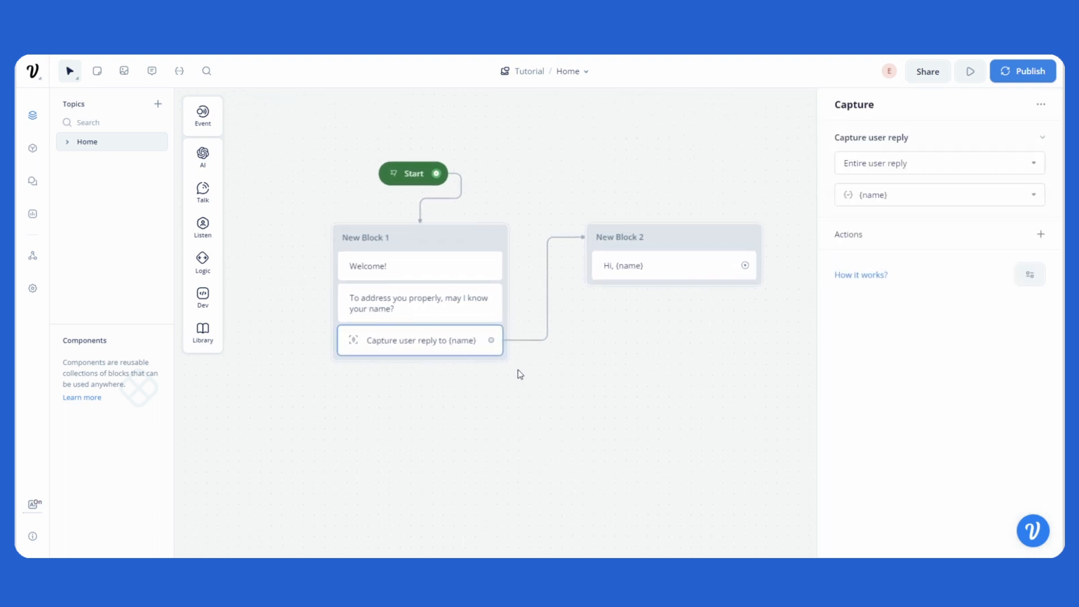
left_click(922, 169)
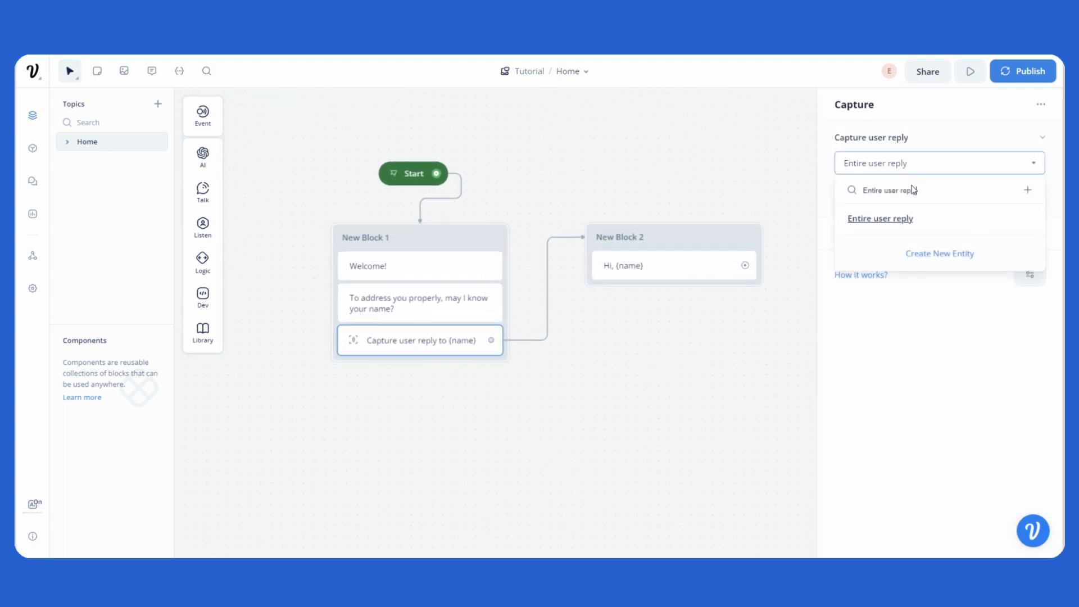
left_click(928, 223)
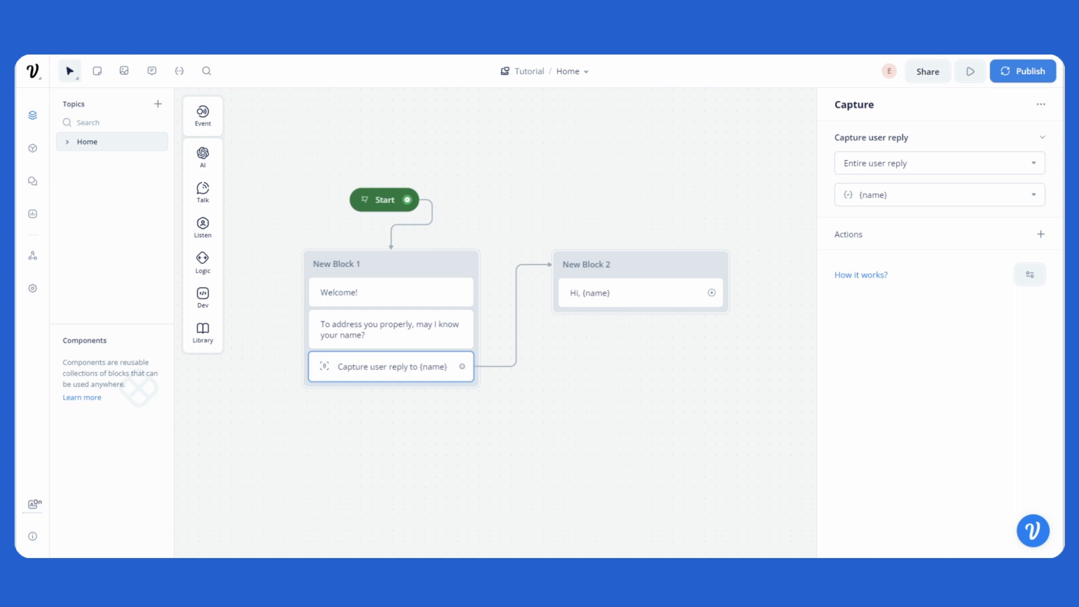
left_click(940, 163)
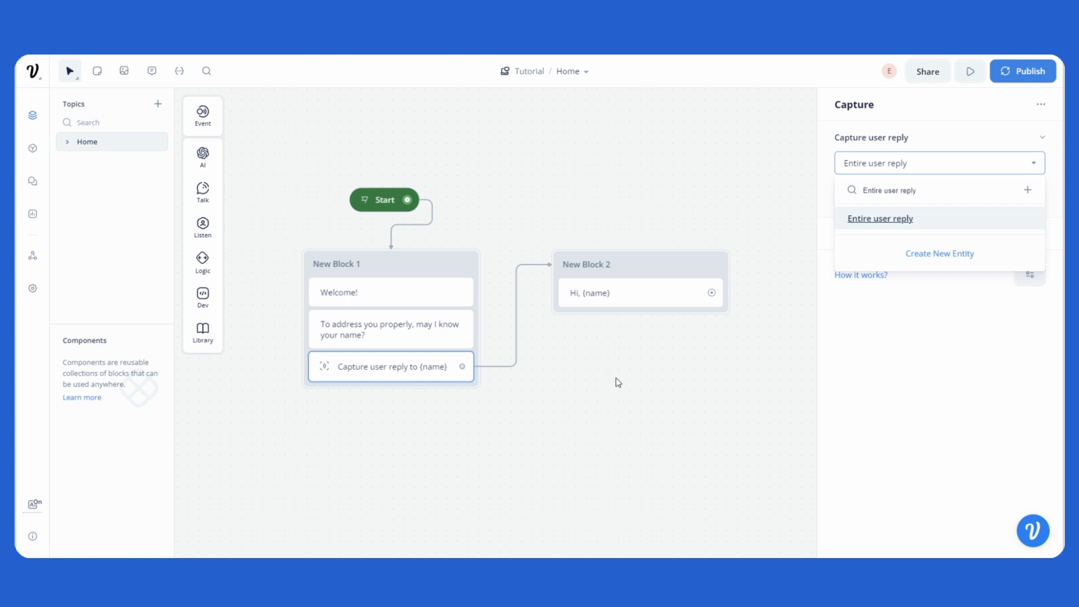
left_click(1000, 373)
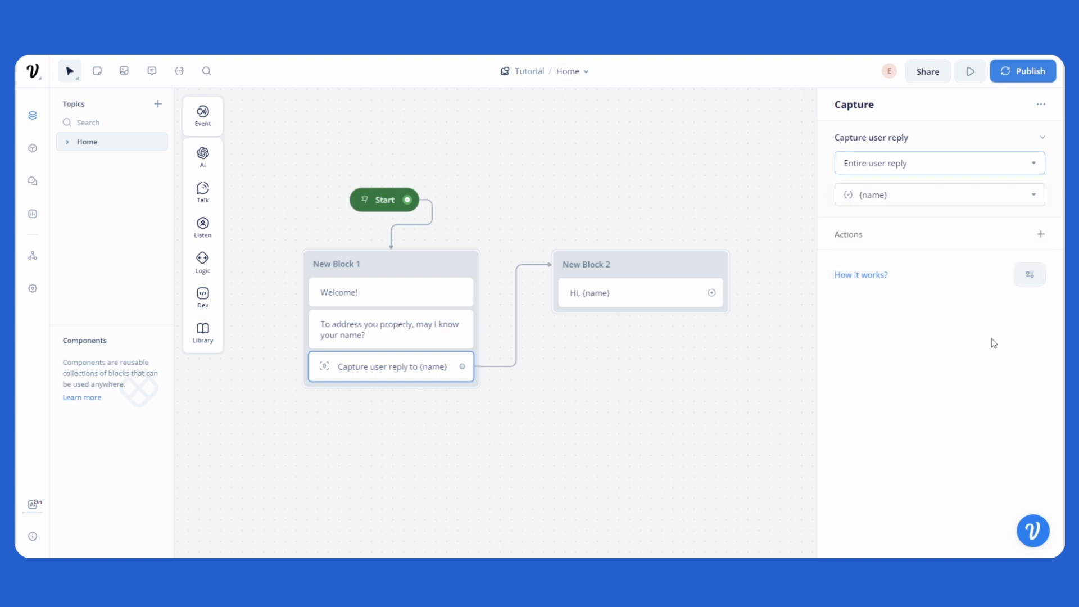
Step: Create a new entity called Name with the data type Name and make the Capture step capture it
left_click(931, 163)
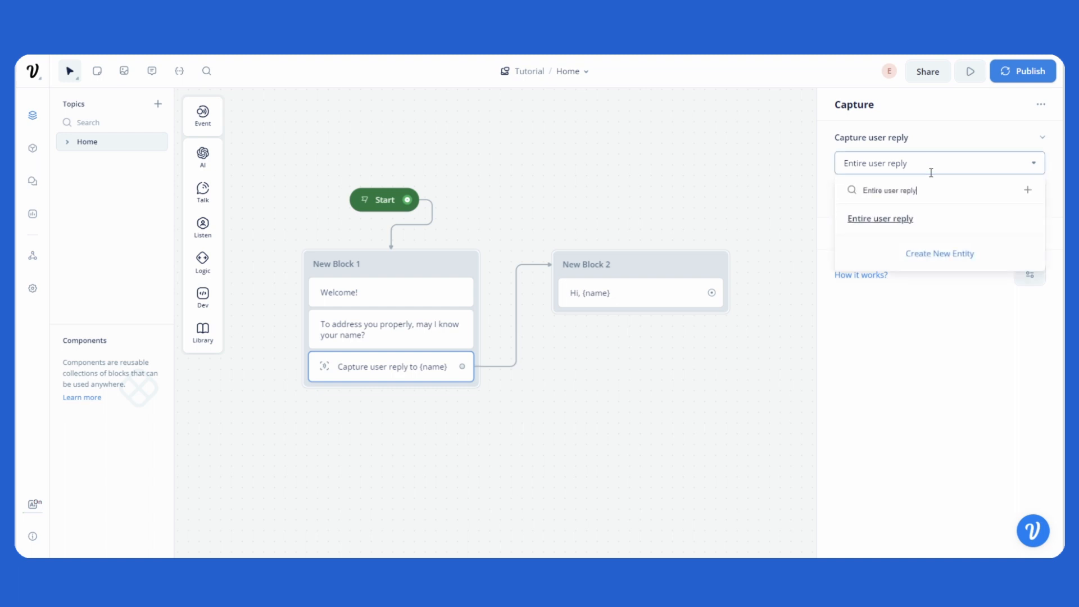
left_click(938, 255)
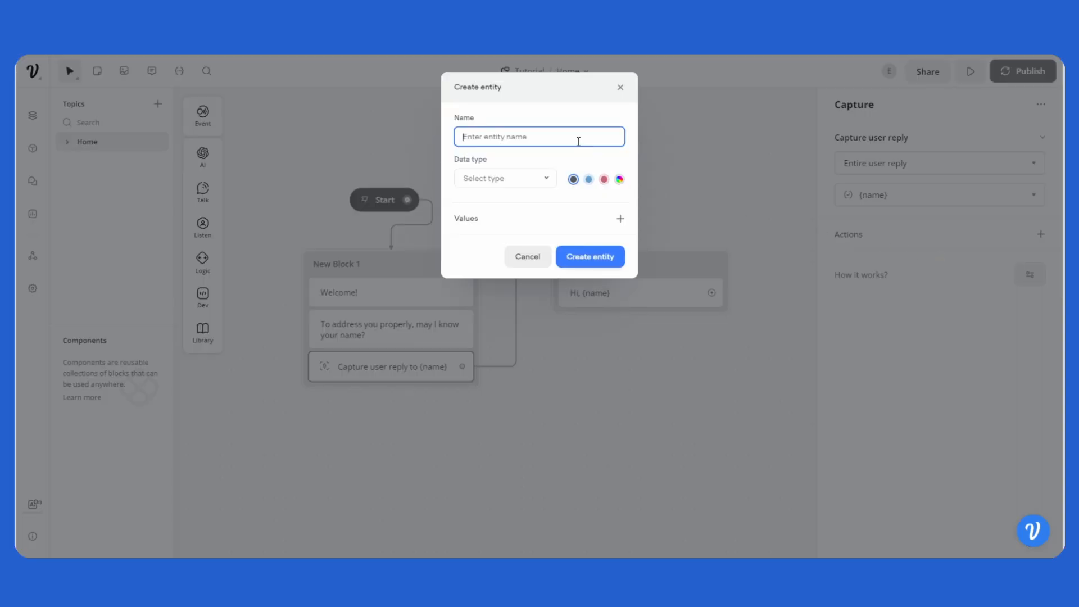
type("Name")
left_click(540, 178)
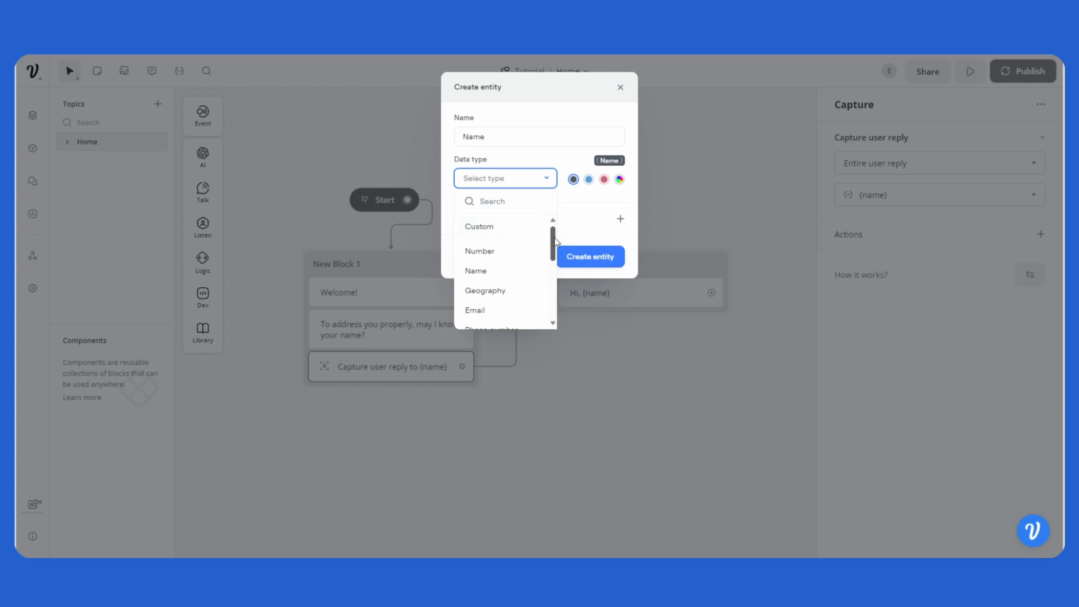
mouse_move(552, 240)
left_mouse_down()
mouse_move(553, 294)
mouse_move(554, 232)
left_mouse_up()
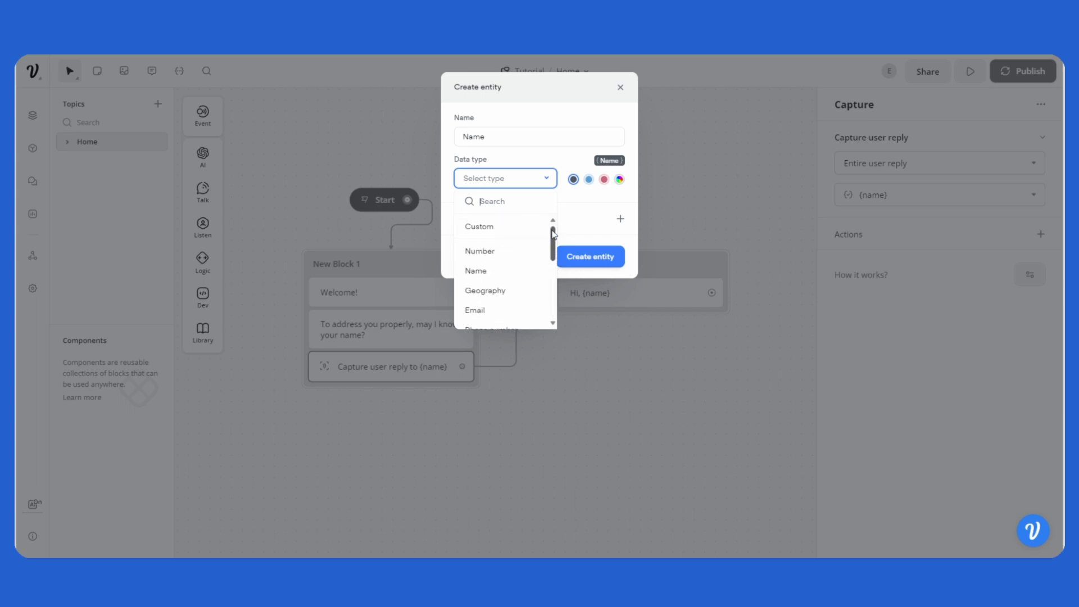
left_click(490, 274)
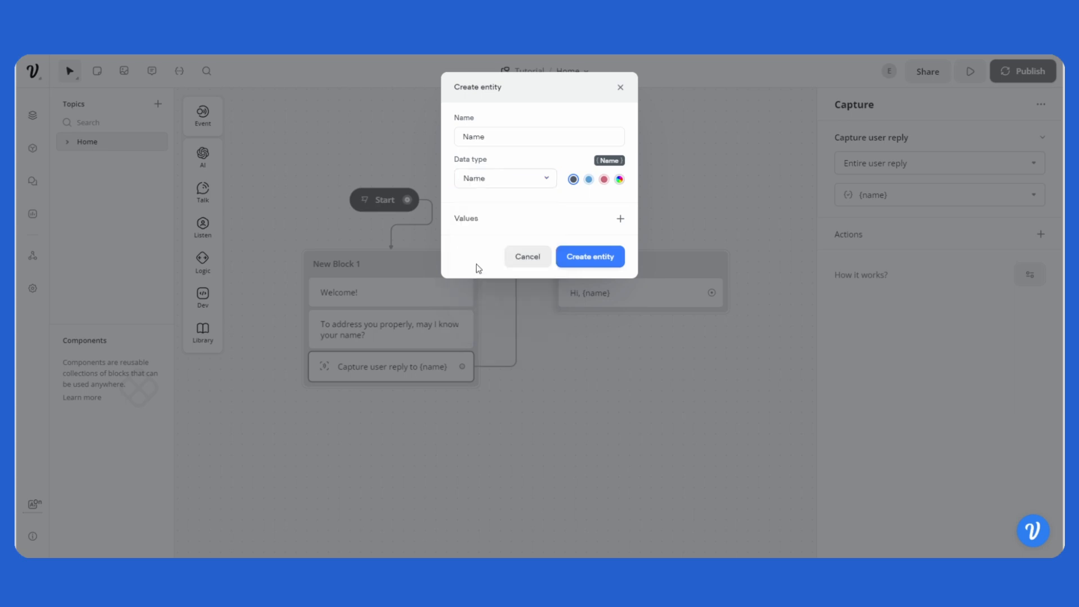
left_click(587, 258)
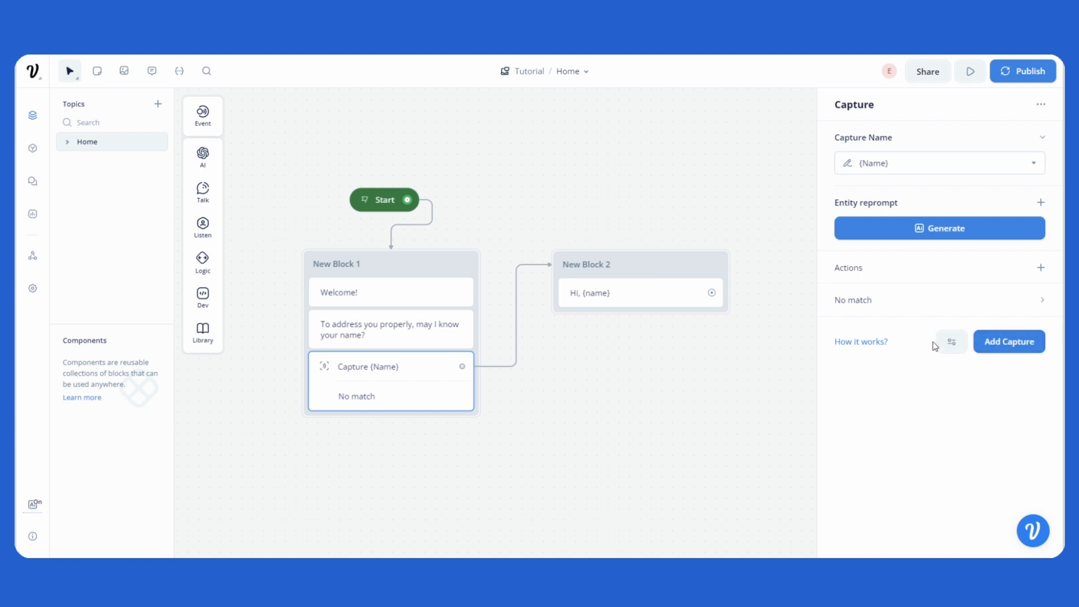
Step: Enable utterances on the Capture step and add "Hi, my name is {Name}" using the Name entity
left_click(951, 344)
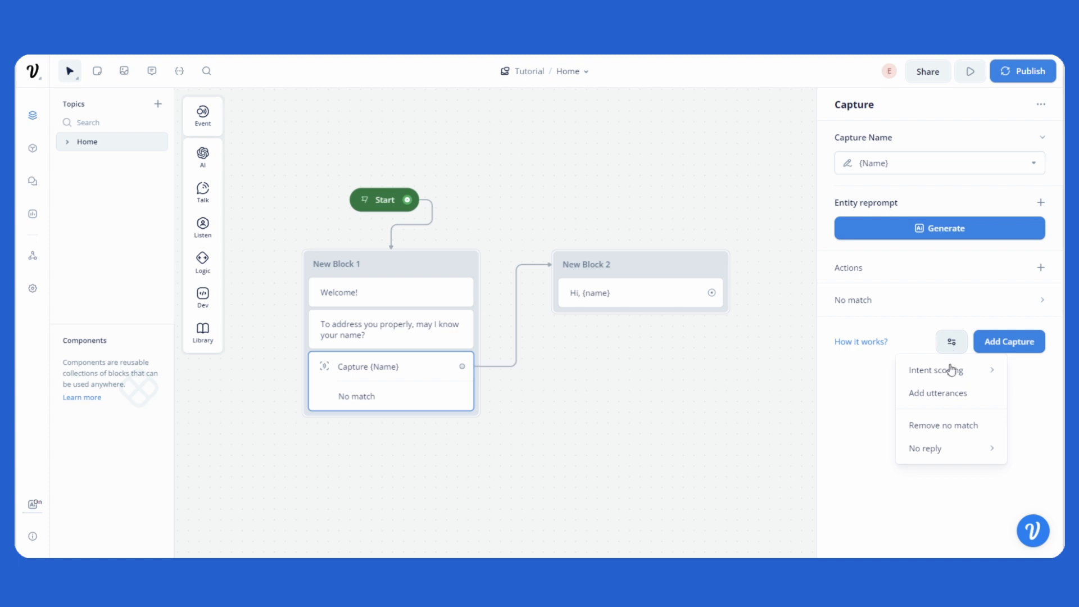
left_click(948, 403)
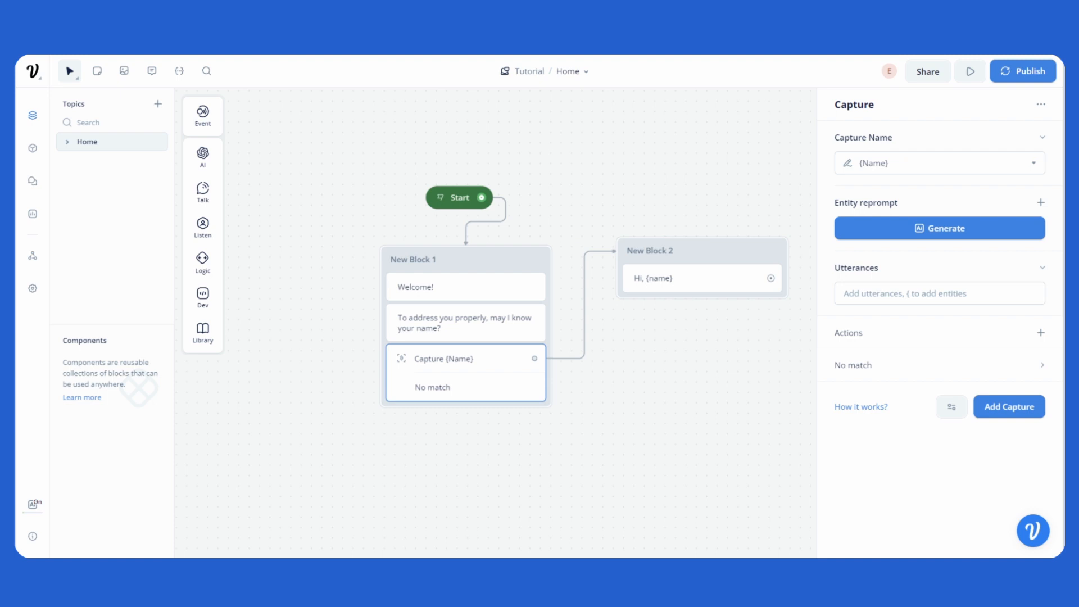
left_click(870, 293)
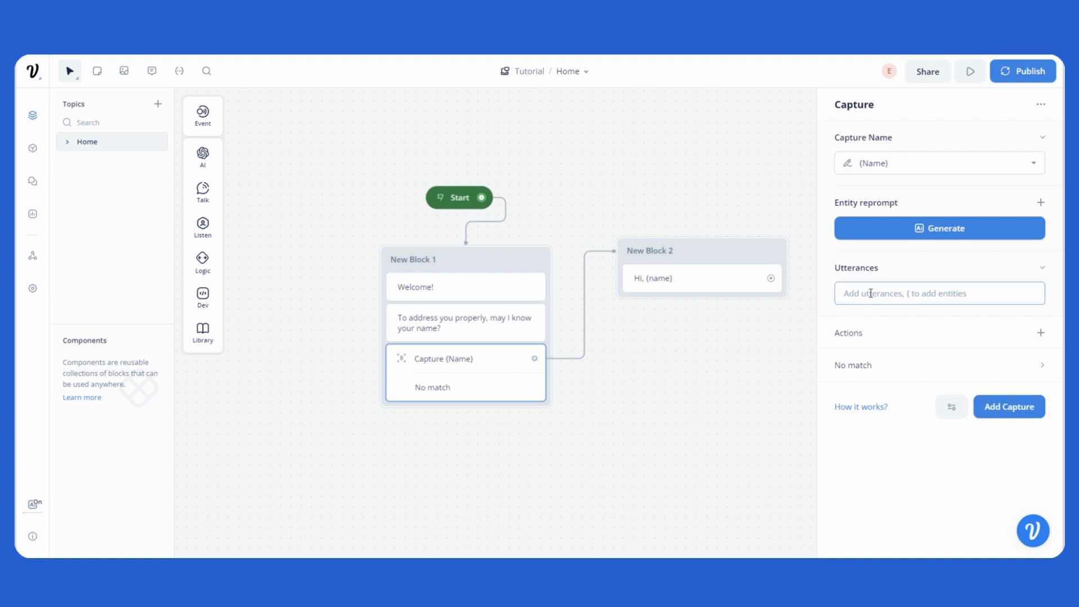
type("Hi, my name")
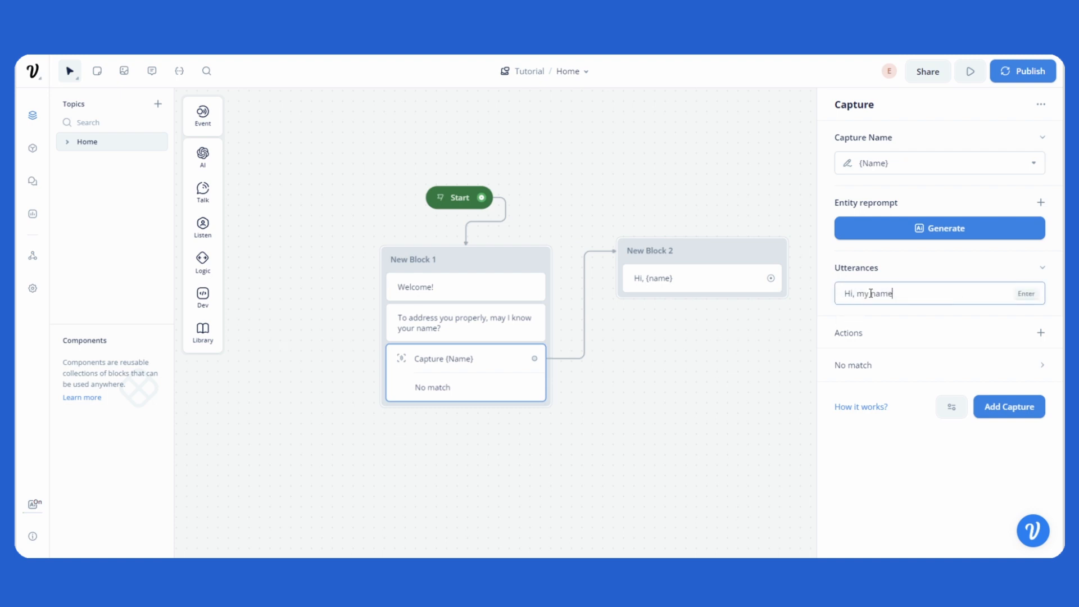
type(" is {")
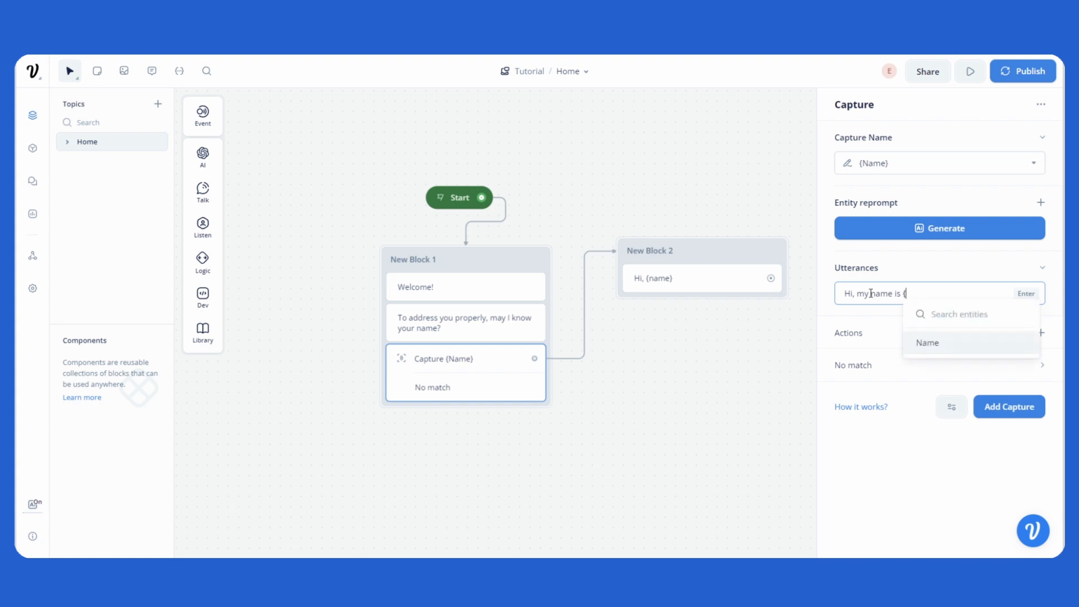
left_click(965, 341)
key("Return")
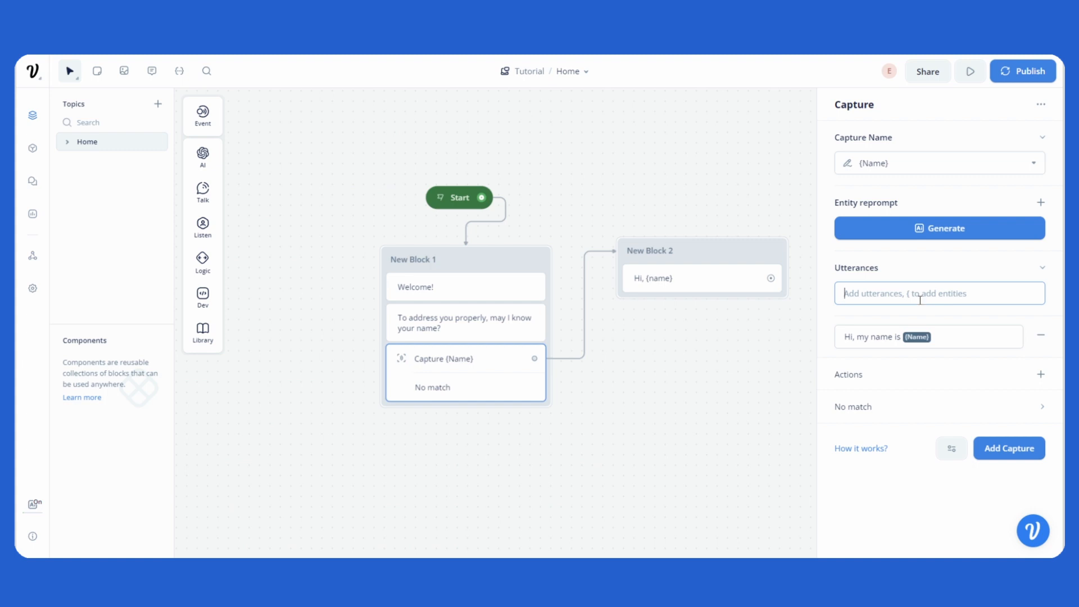
Step: Add the utterance "I'm {Name}" to the Capture step, inserting the Name entity
type("I")
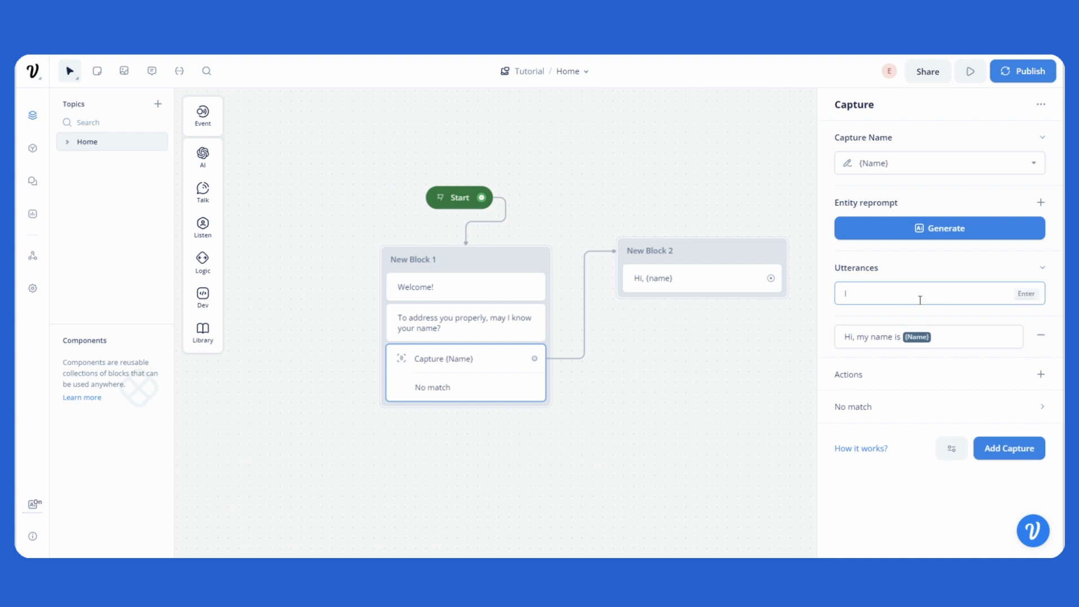
type("'m {n")
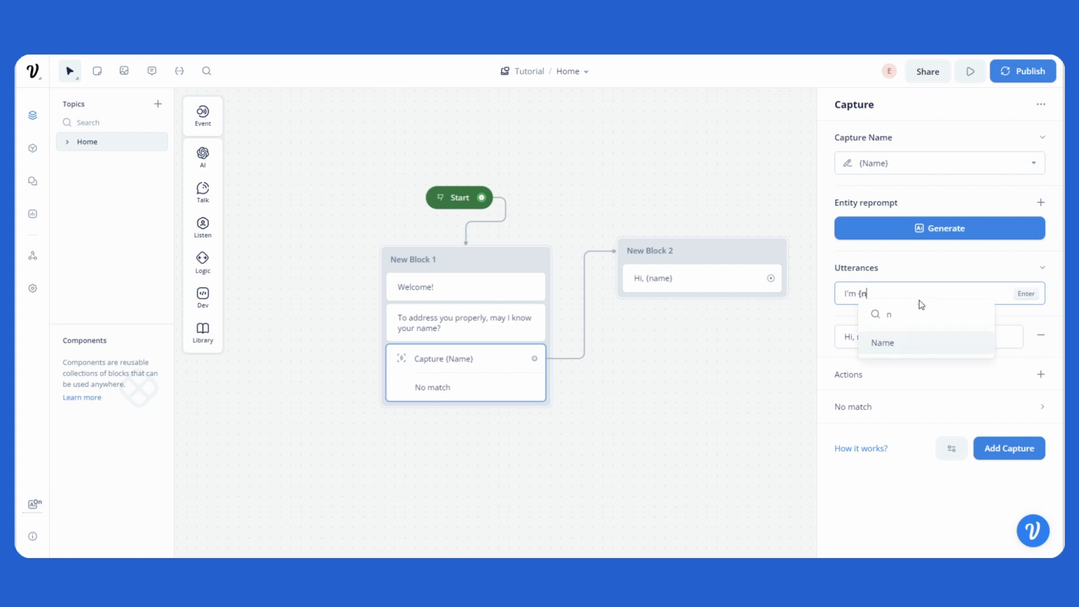
left_click(906, 342)
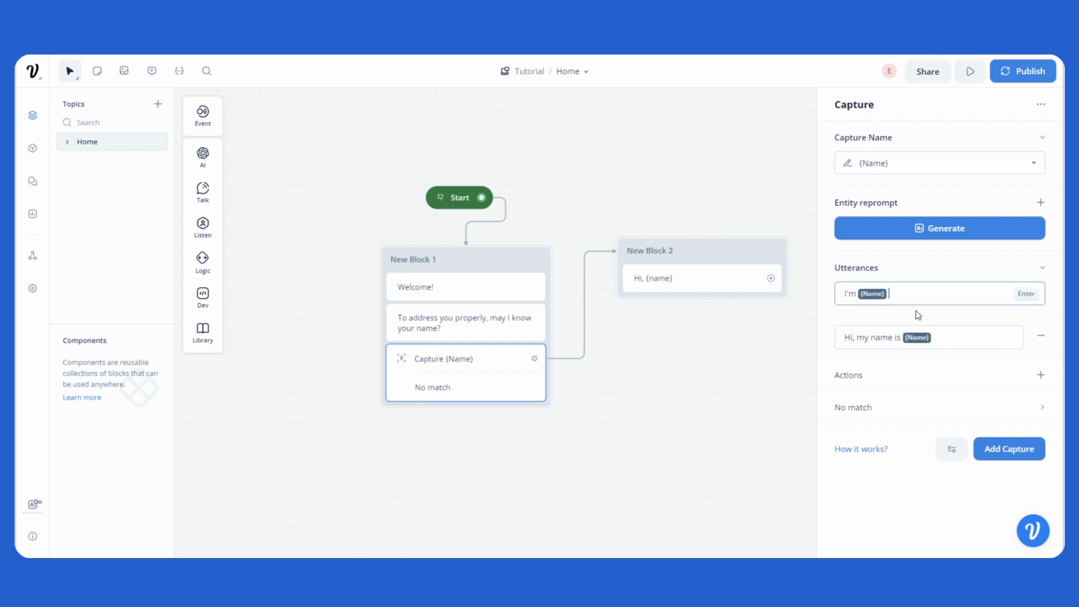
key("Return")
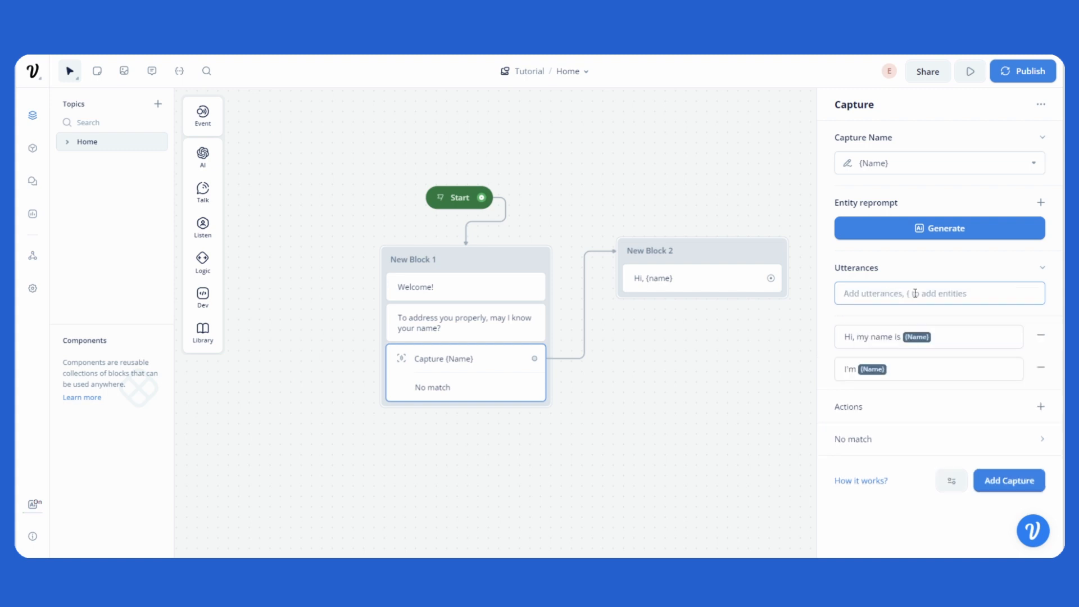
Step: Add the utterance "call me {Name}" to the Capture step, inserting the Name entity
type("ac")
key("BackSpace")
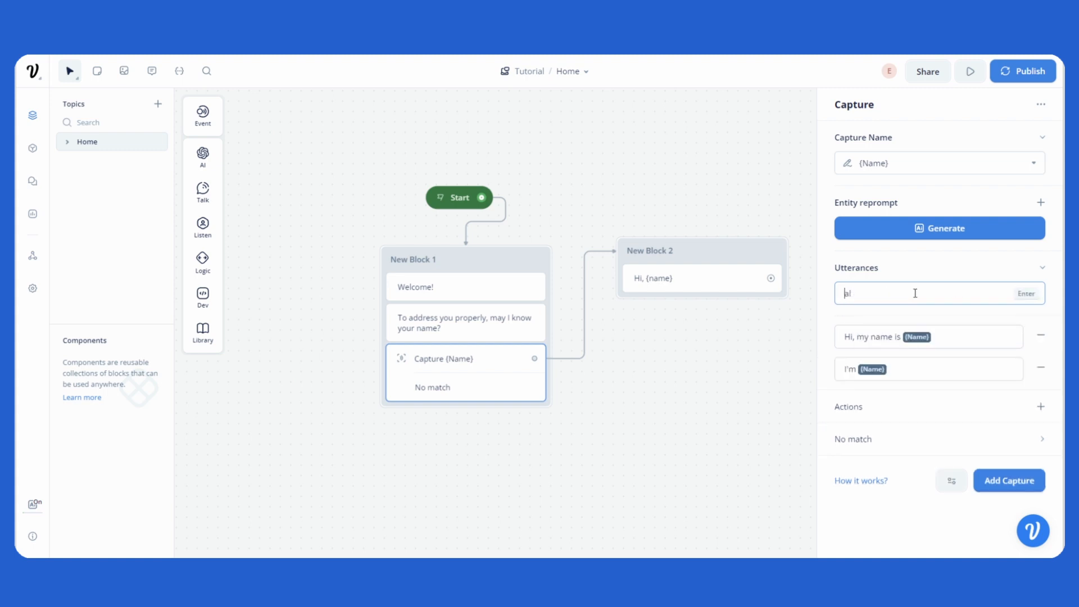
left_click(915, 294)
key("BackSpace")
key("BackSpace")
type("call me {")
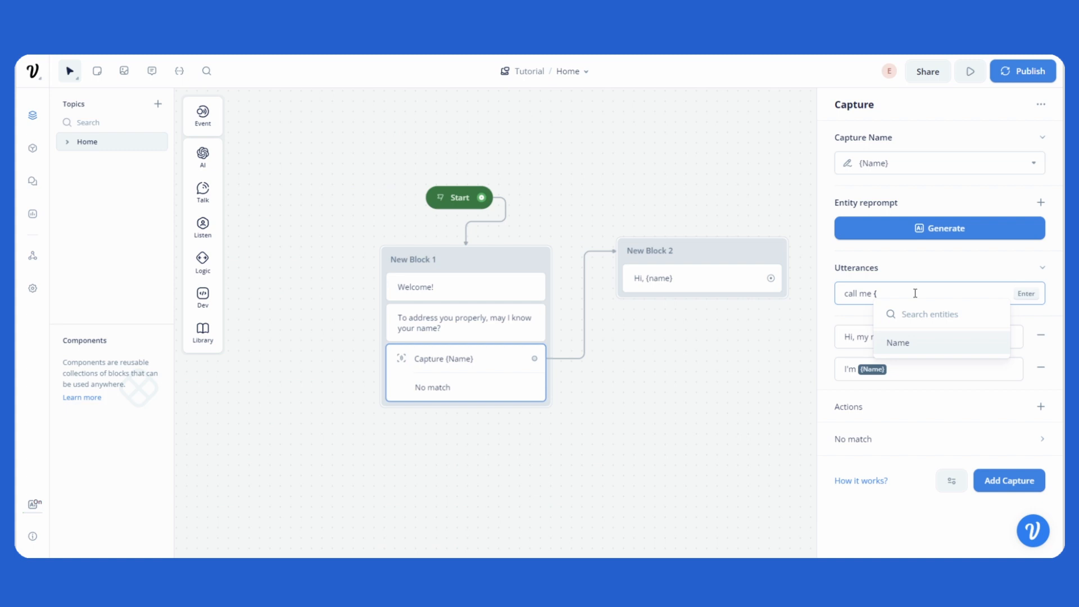
key("Return")
key("Return")
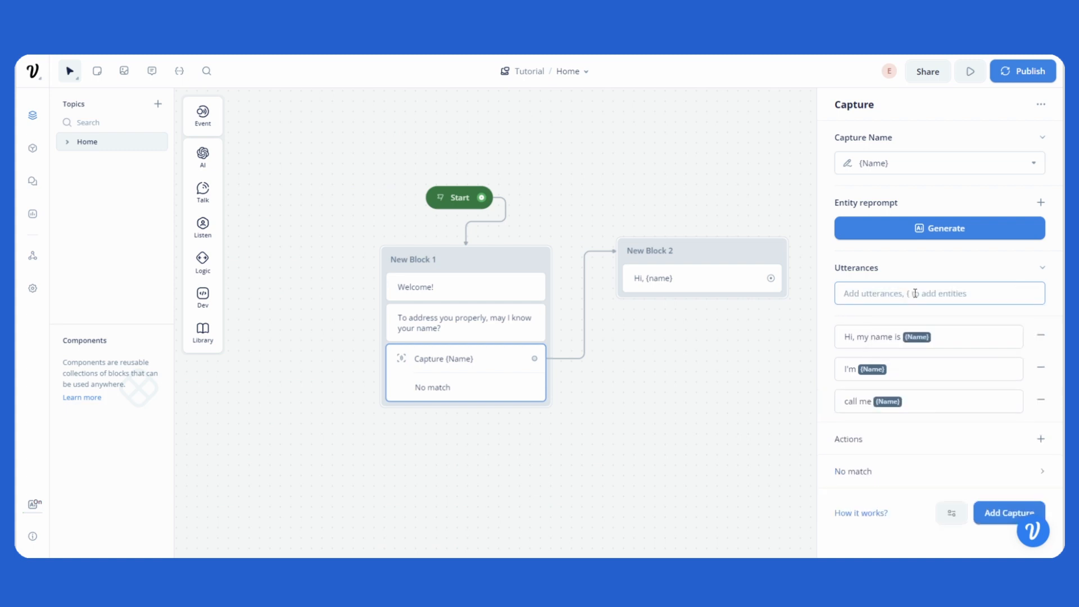
Step: Add the utterance "{Name} is my name" to the Capture step, starting with the Name entity
type("{")
key("Return")
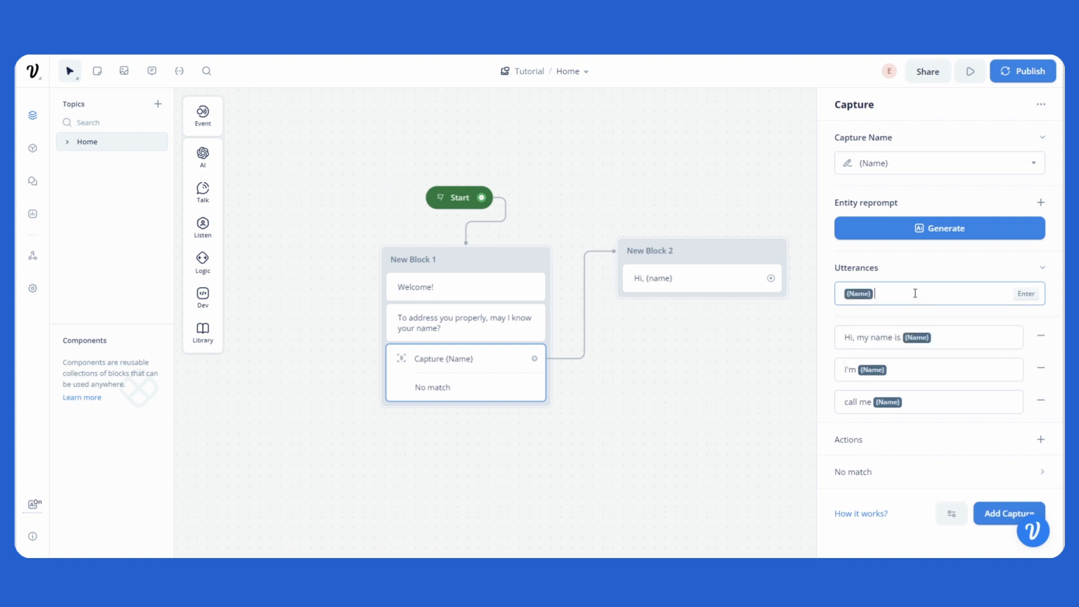
type("is")
key("BackSpace")
key("BackSpace")
key("BackSpace")
key("BackSpace")
type("is my name")
key("Return")
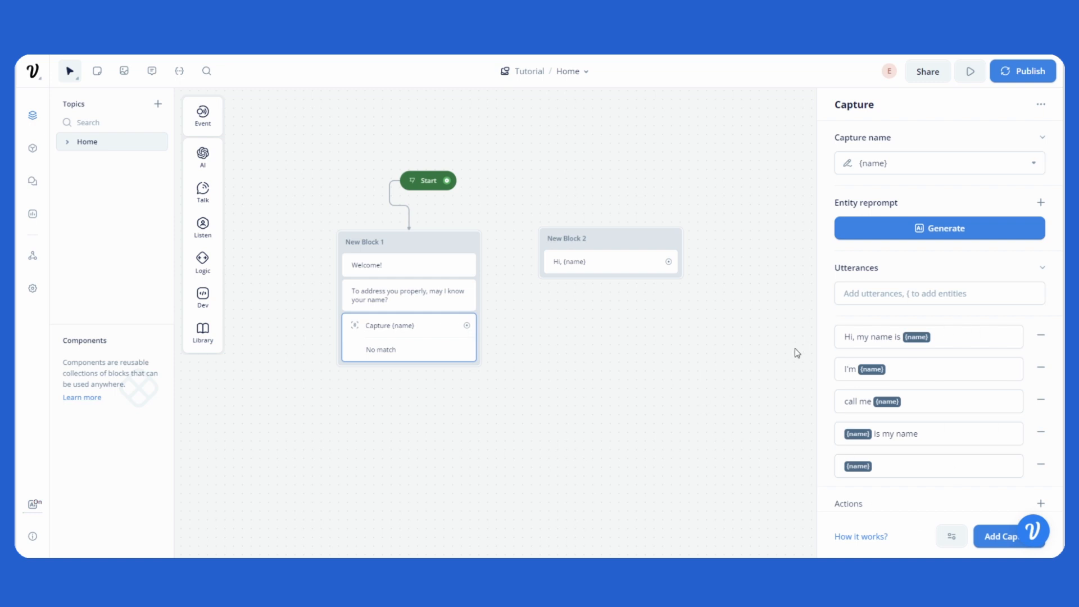
Step: Add a Set variable action to the Capture step that sets the name variable to {name}
left_click(888, 270)
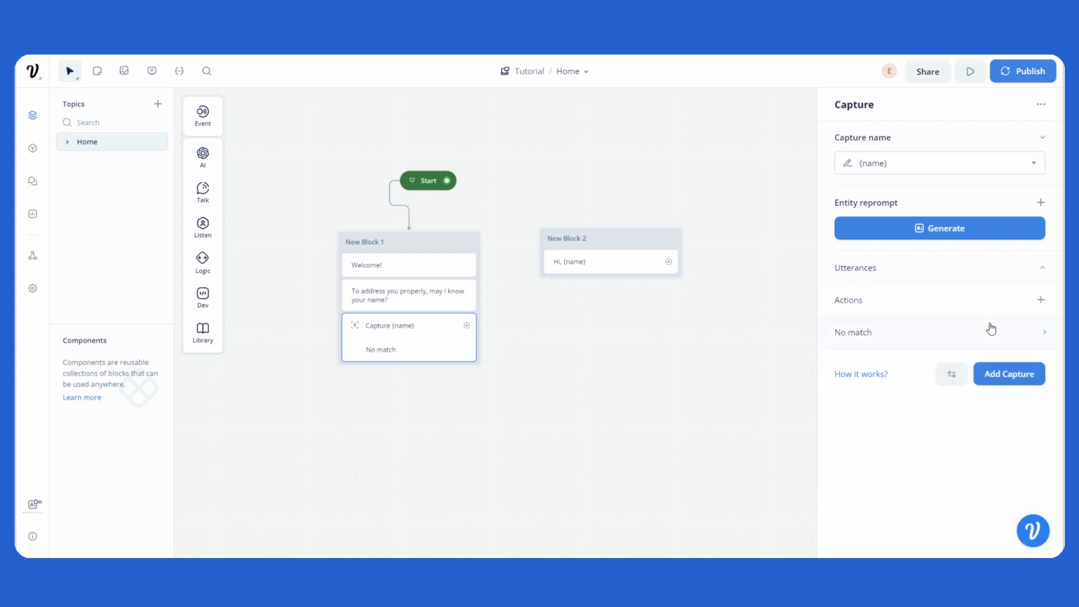
left_click(1038, 304)
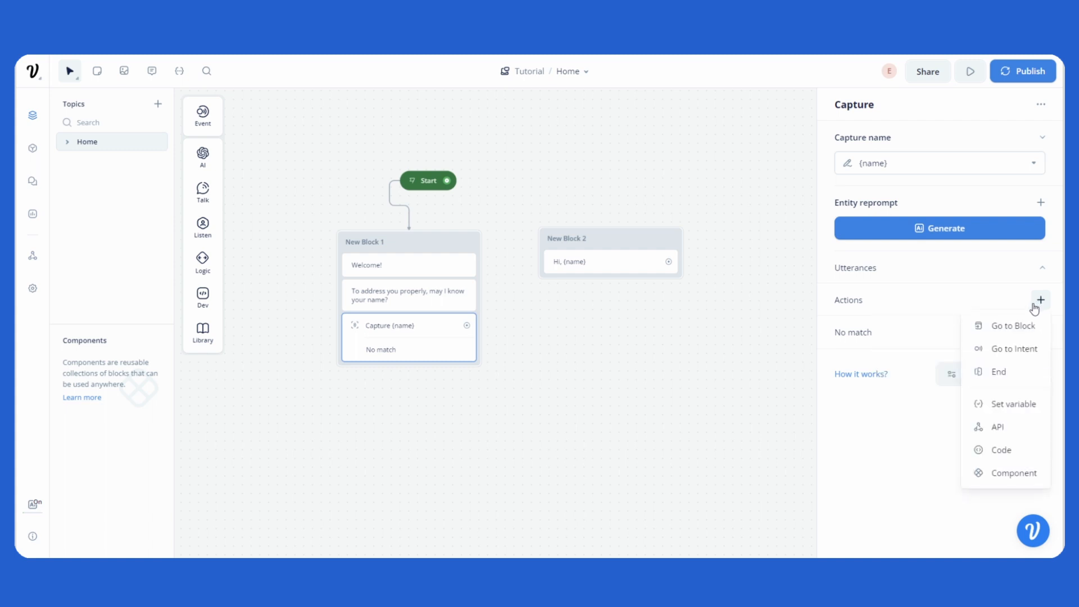
left_click(997, 407)
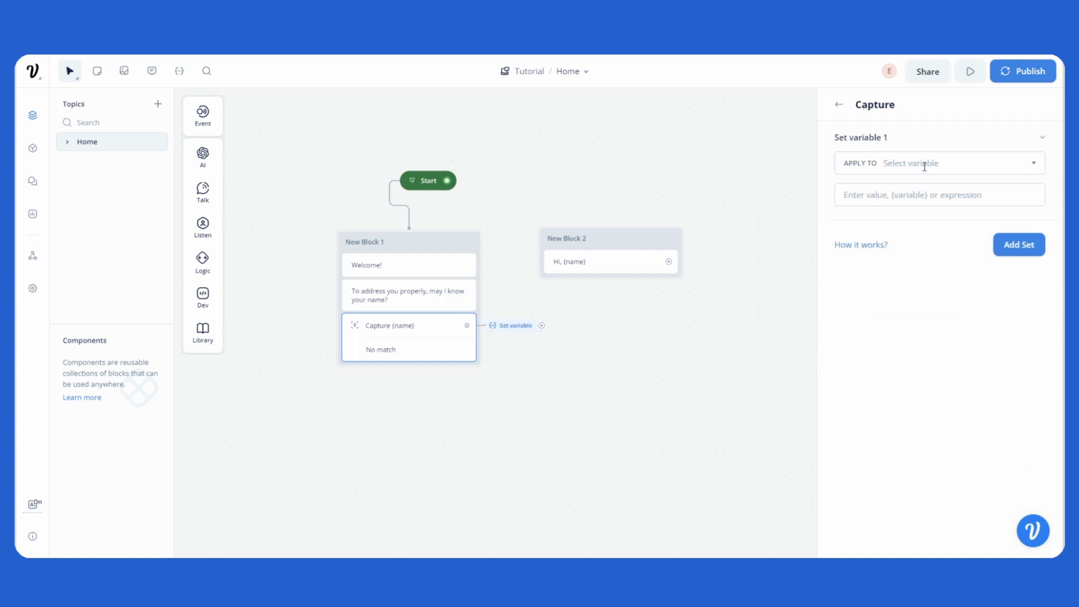
left_click(921, 167)
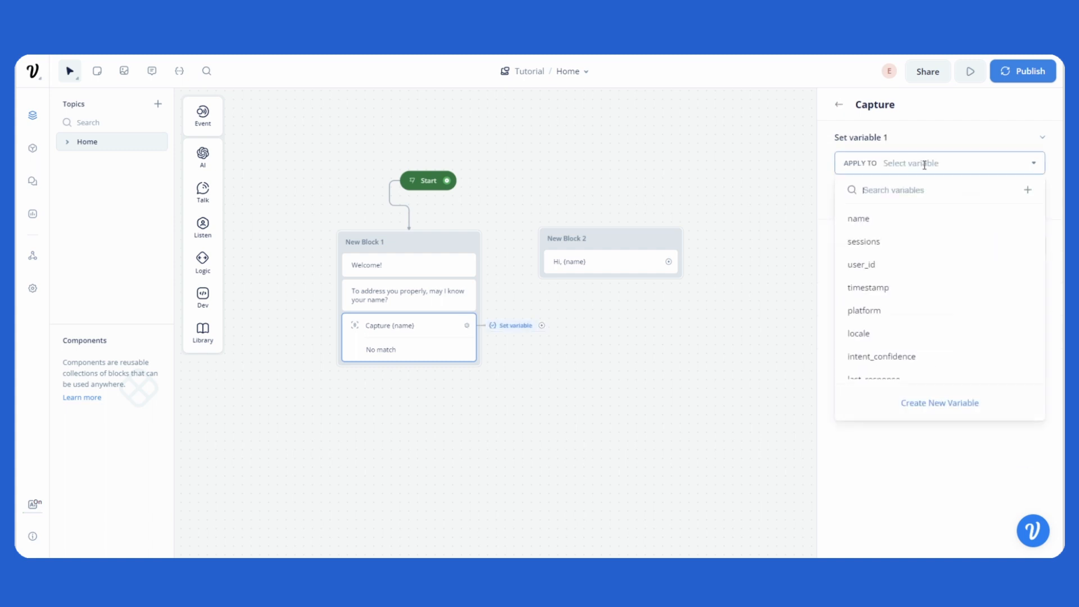
left_click(877, 226)
left_click(895, 202)
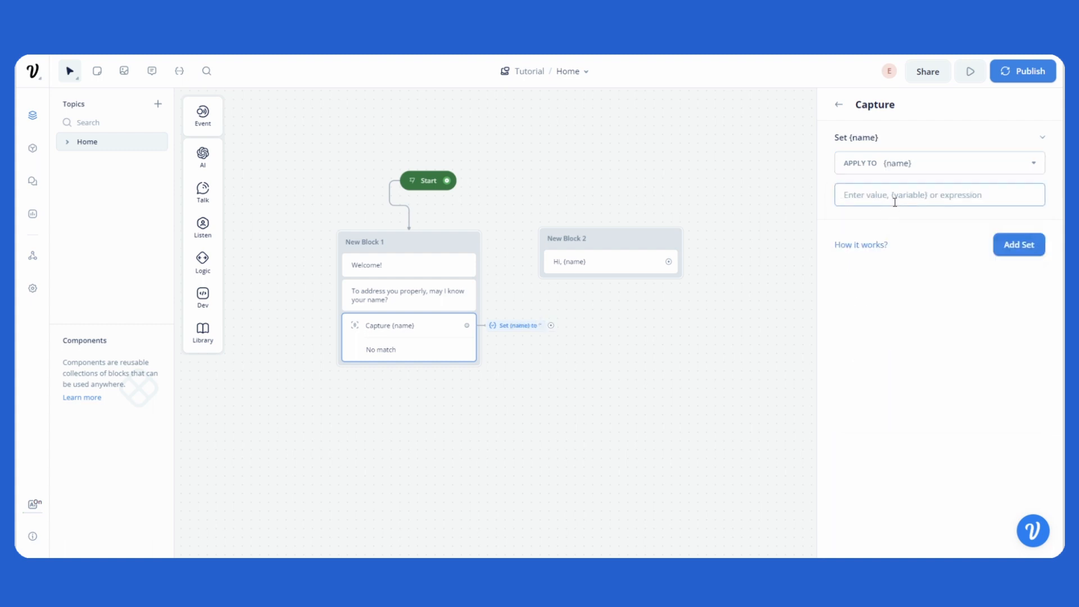
type("{name")
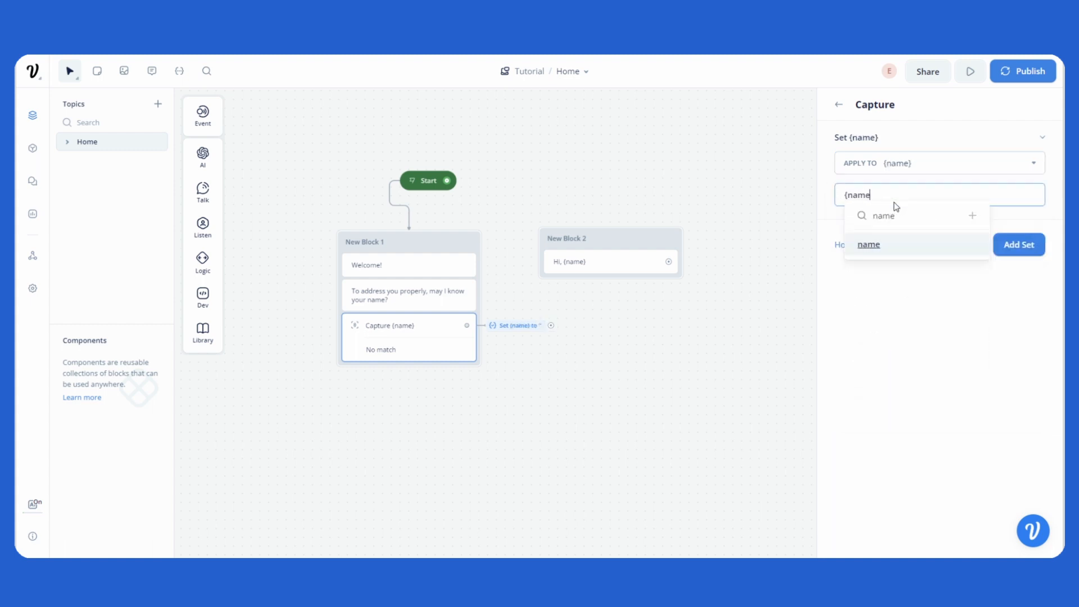
left_click(883, 245)
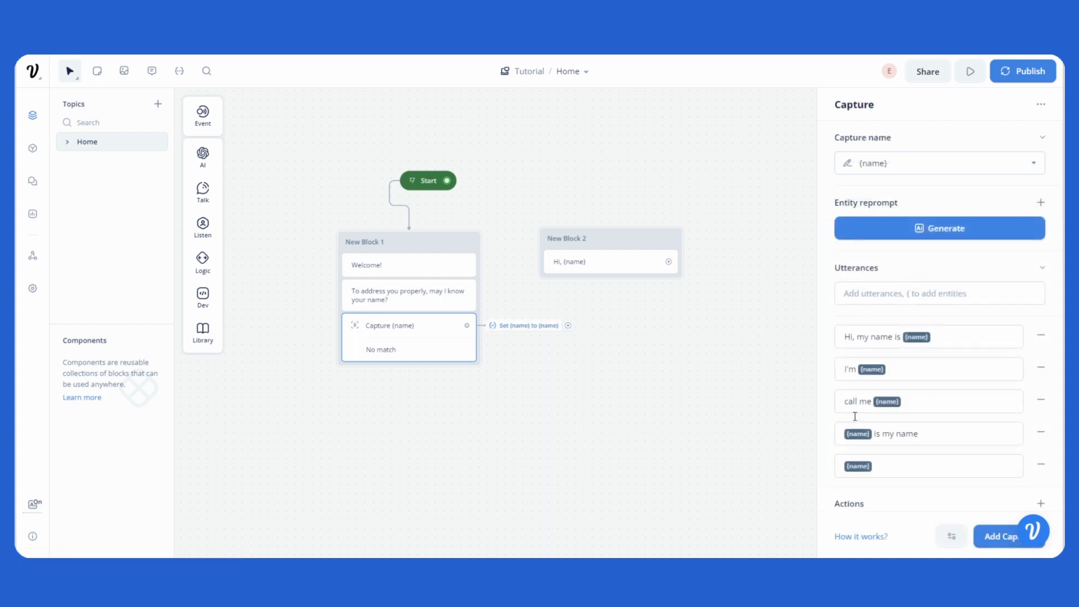
left_click(874, 271)
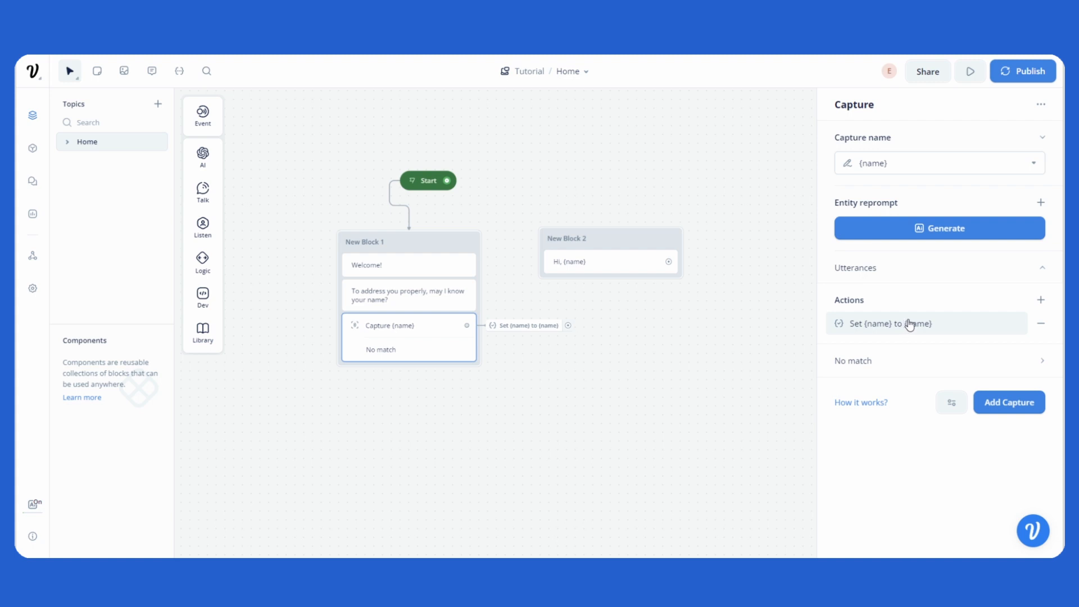
Step: Rename New Block 2 to Greeting and shift it slightly so it lines up with New Block 1
double_click(581, 239)
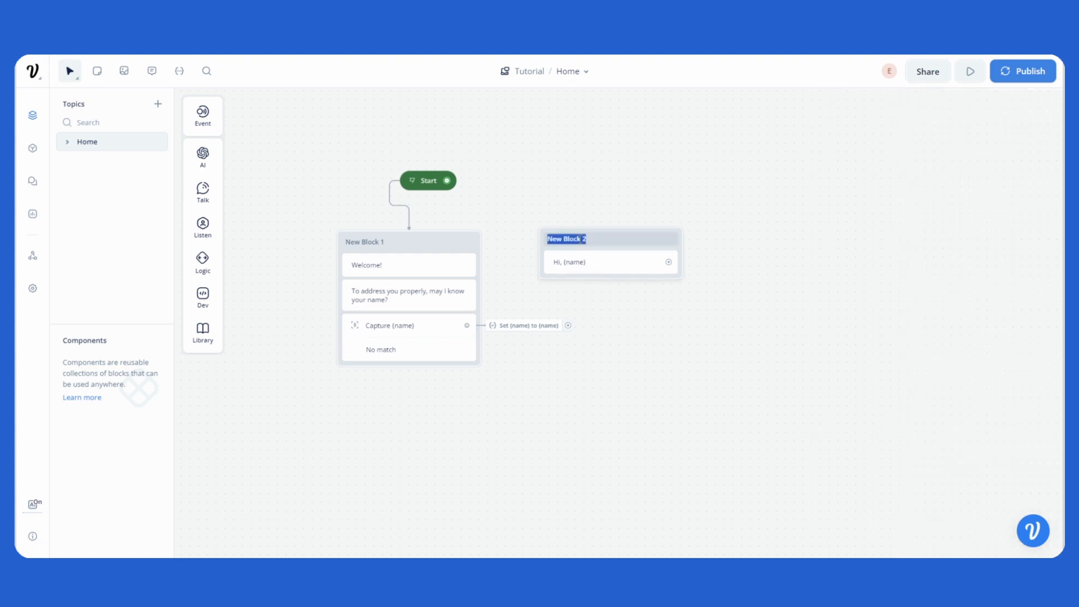
type("Gretti")
key("BackSpace")
type("eting")
key("Return")
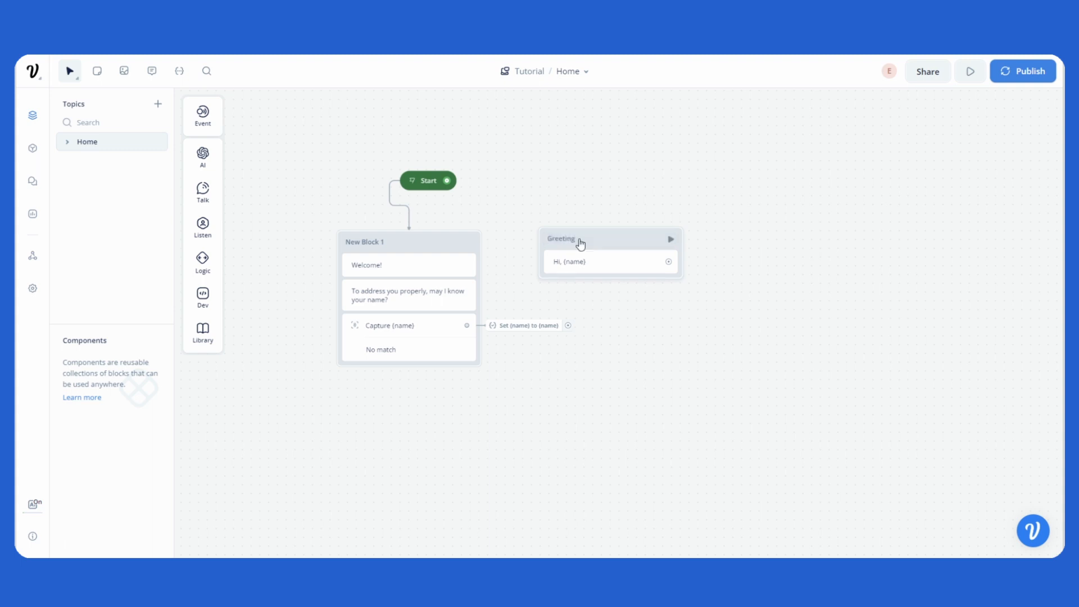
left_click(434, 346)
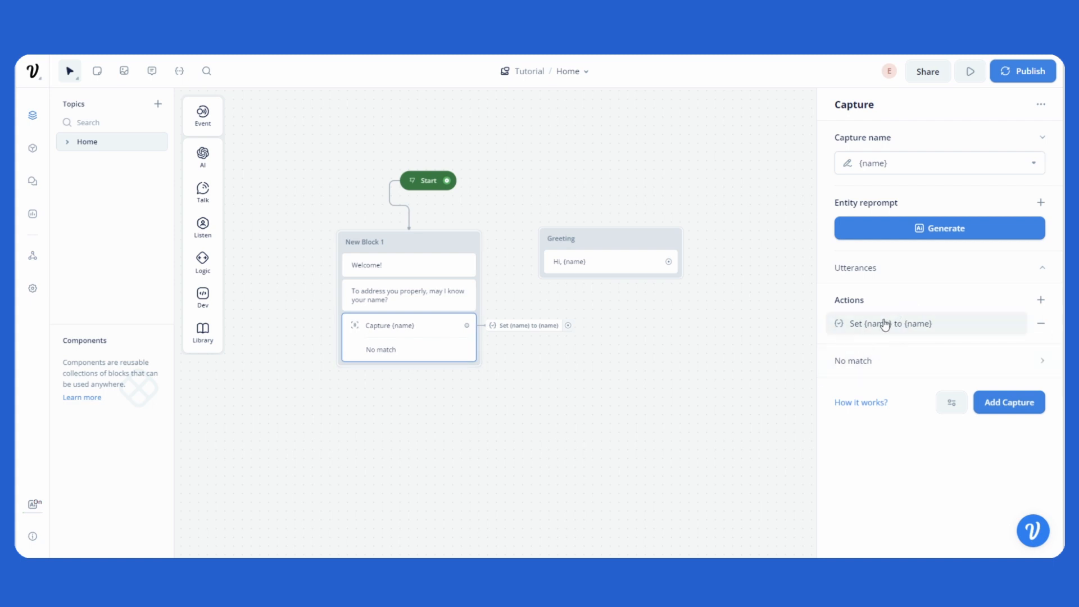
left_click_drag(609, 241, 614, 245)
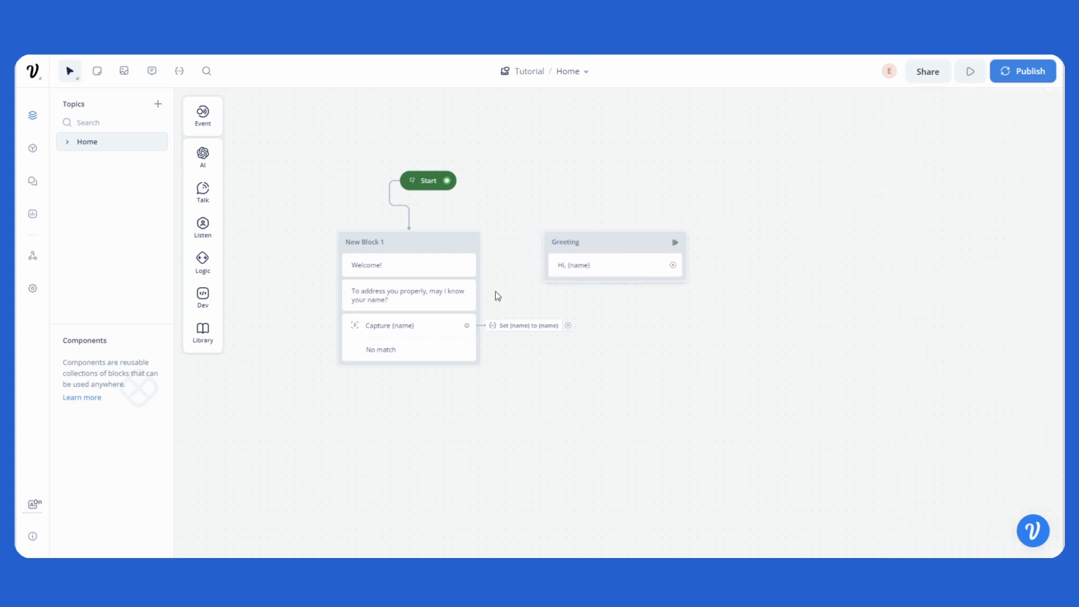
Step: Add a Go to Block action to the Capture step and move the Greeting block slightly farther from New Block 1
left_click(412, 357)
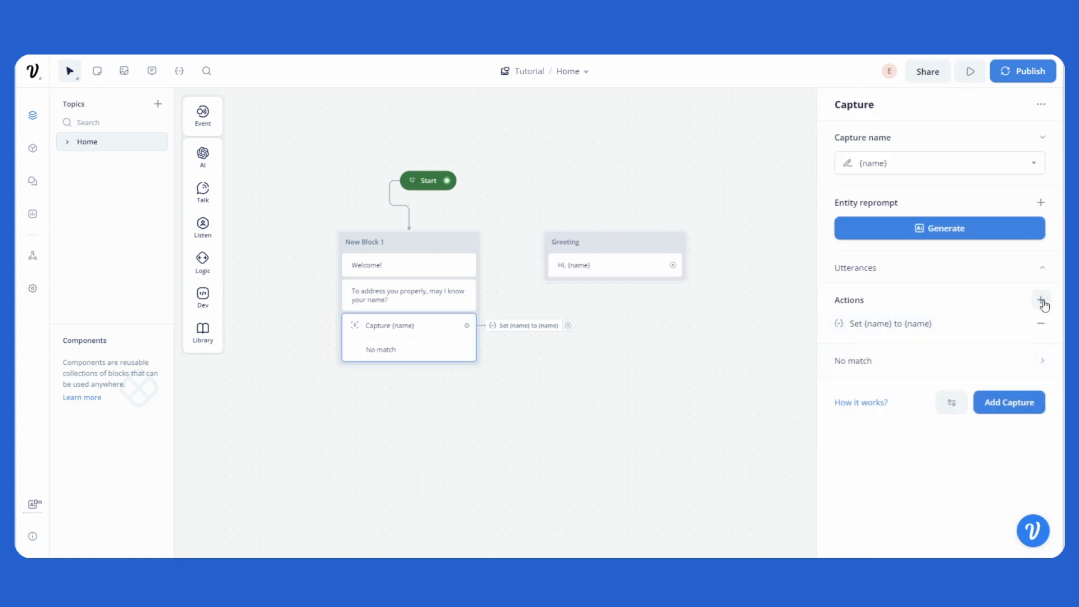
left_click(1041, 301)
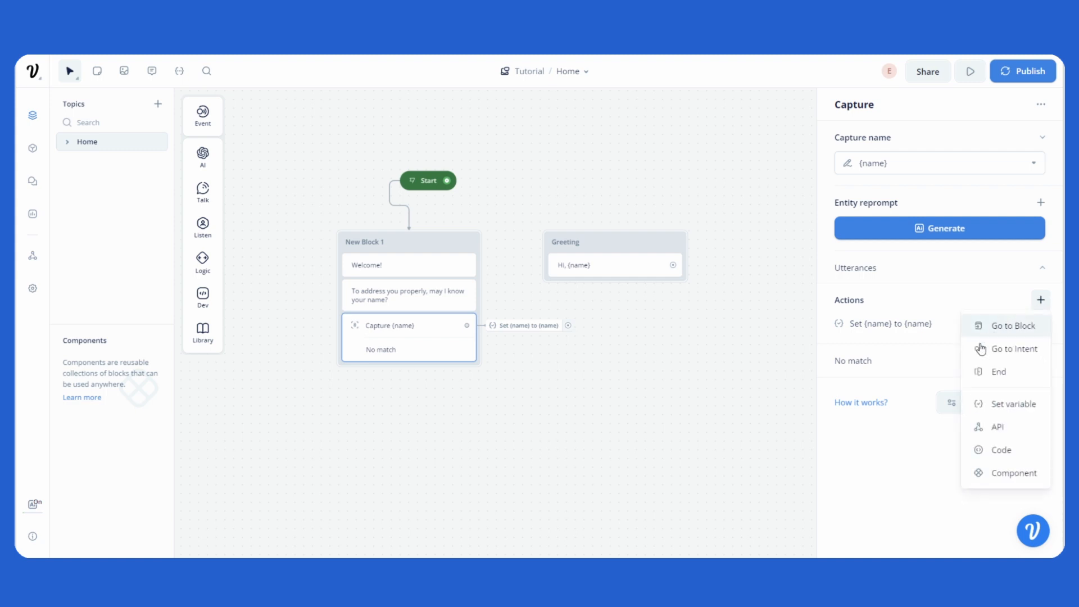
left_click(1018, 328)
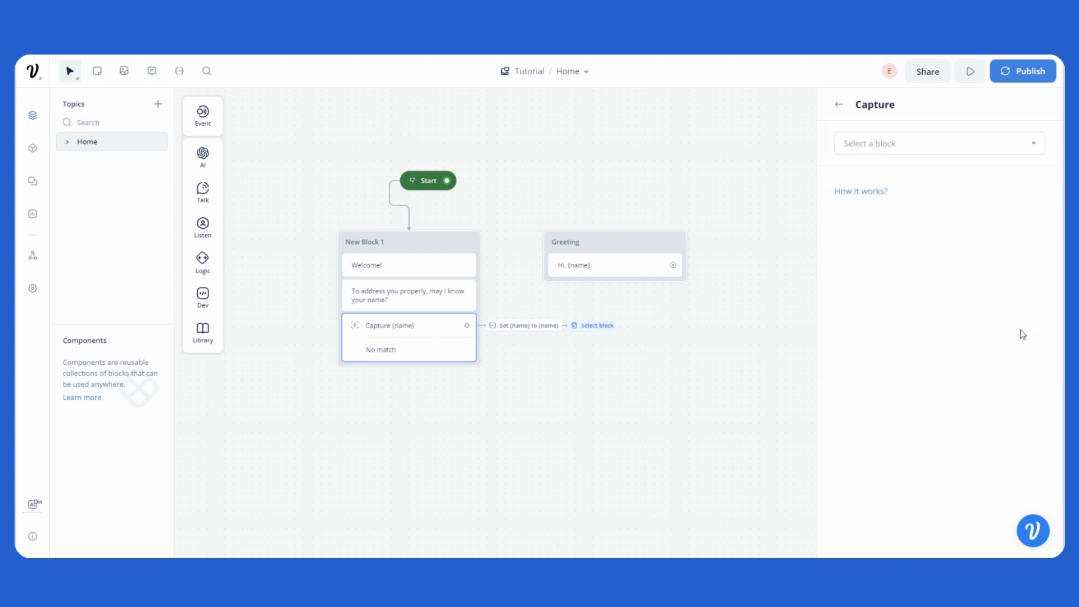
left_click_drag(599, 244, 634, 239)
Step: Set the Capture step's go-to block to Greeting from the Home topic
left_click(428, 344)
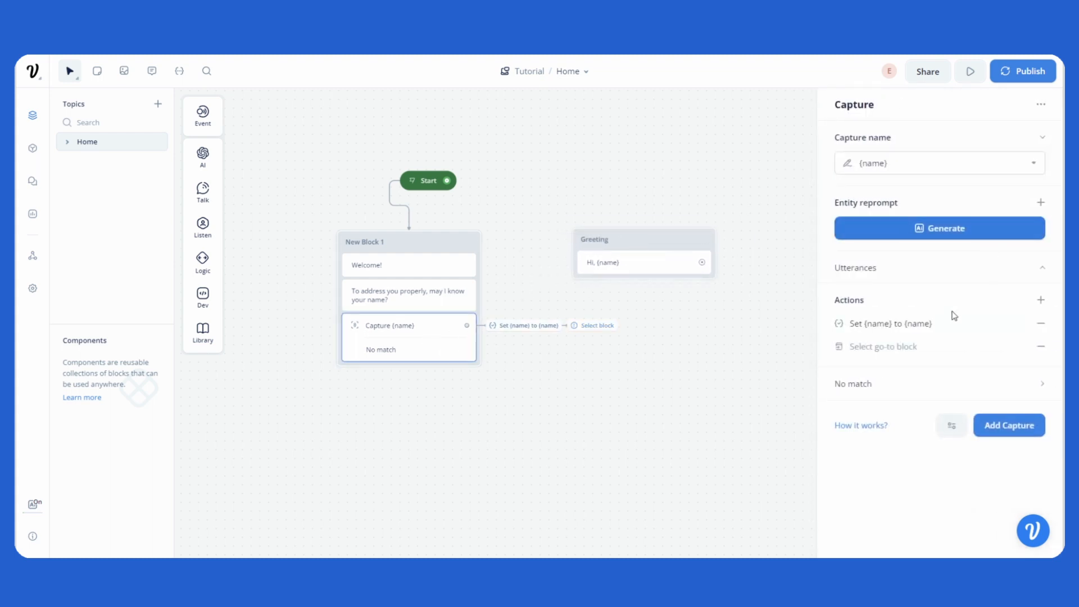
left_click(919, 347)
left_click(939, 143)
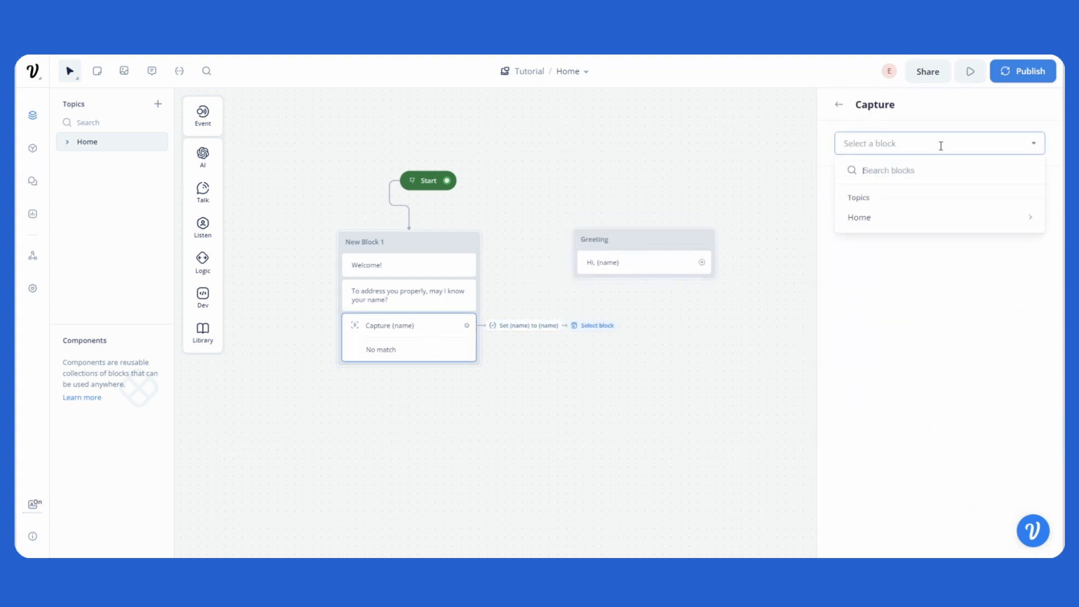
mouse_move(877, 215)
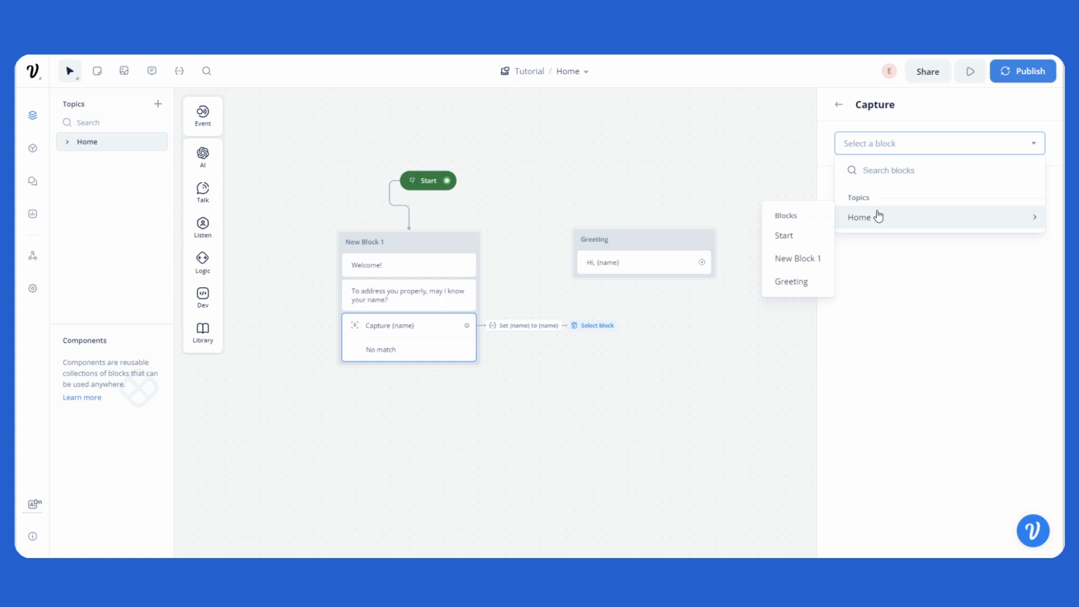
left_click(803, 283)
left_click(839, 106)
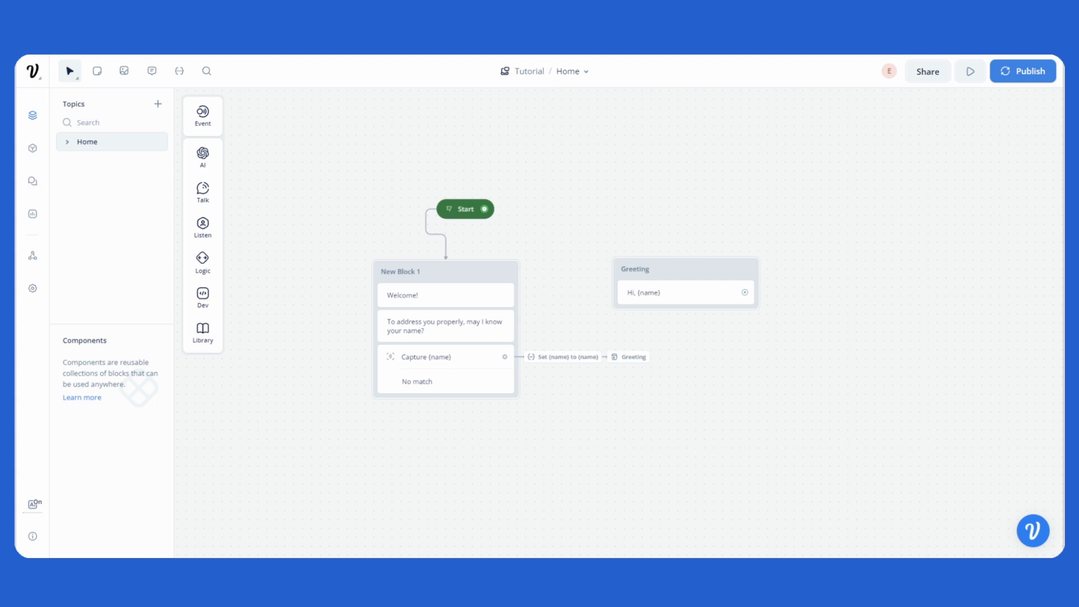
Step: Open the flow in the prototype test view and train the assistant on the changed model
left_click(971, 72)
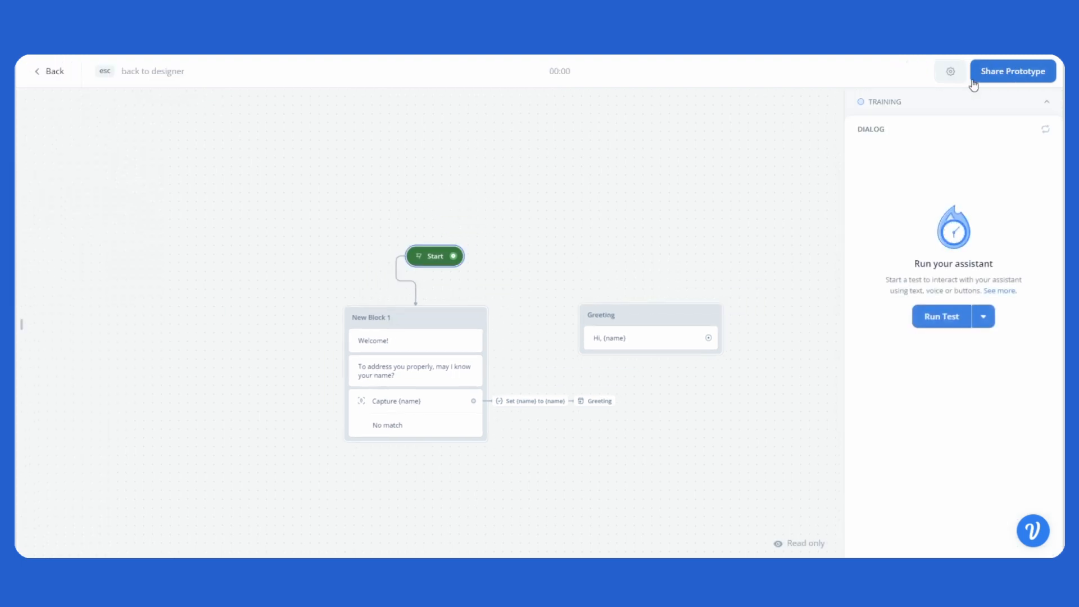
left_click(874, 105)
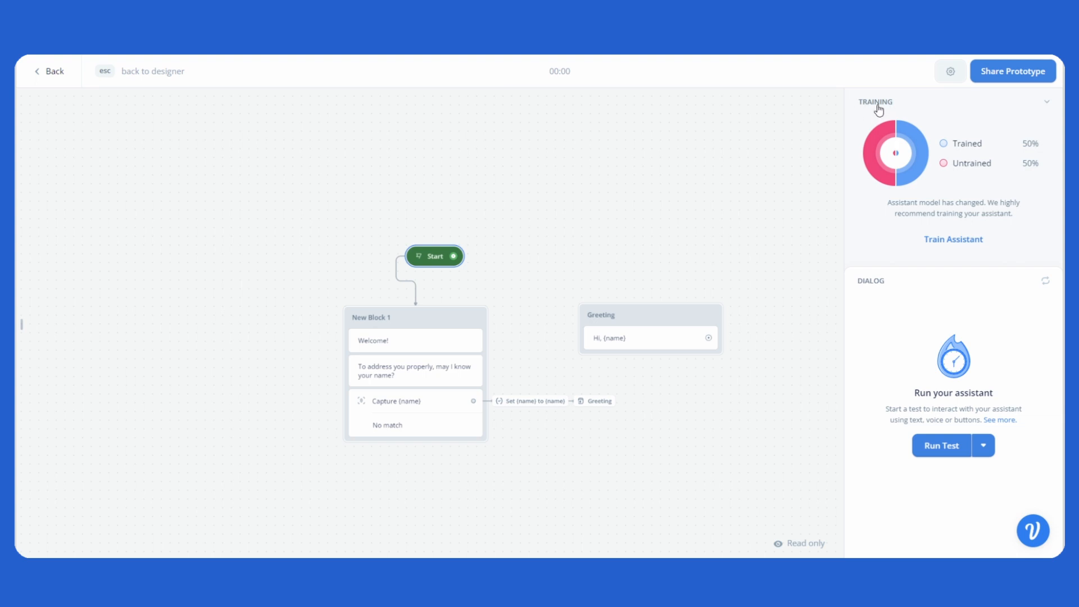
left_click(879, 108)
left_click(889, 103)
left_click(974, 244)
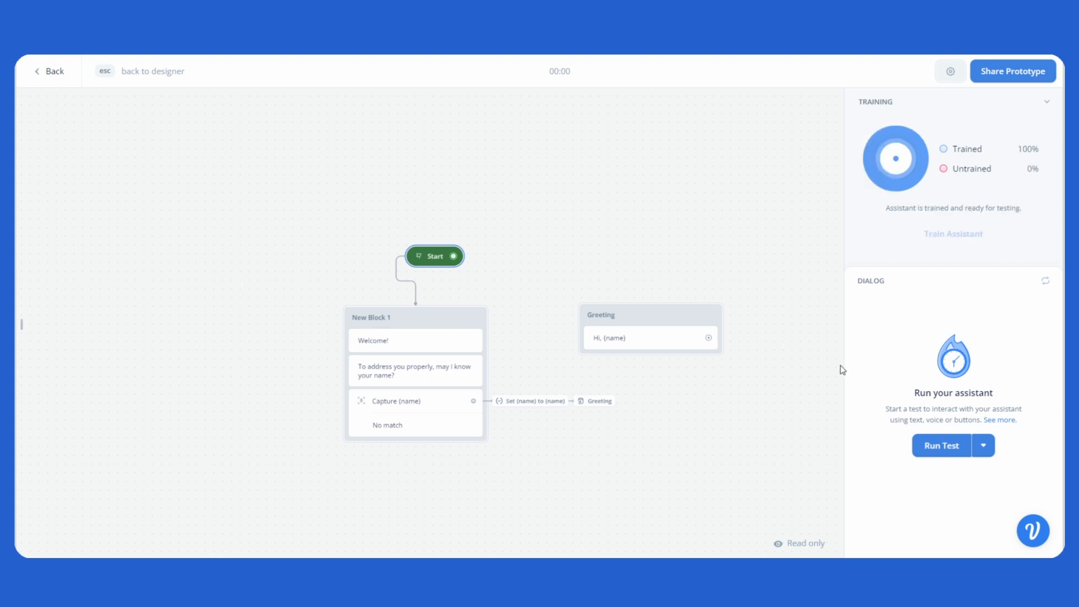
Step: Run a test of the assistant and answer the name question with "Hi im" followed by a first name
left_click(934, 447)
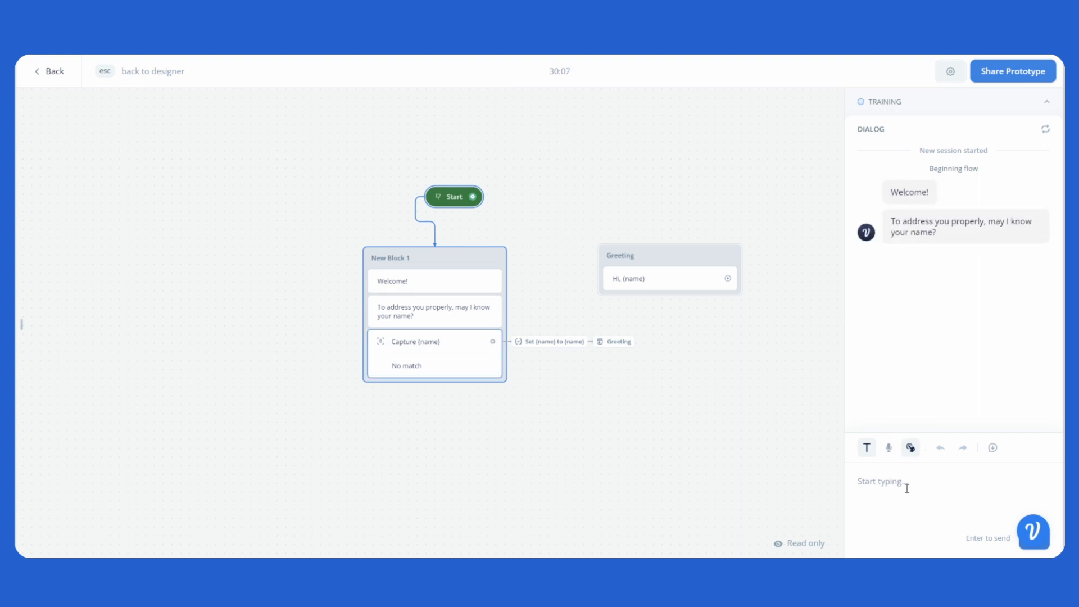
type("Hi im Mark")
key("Return")
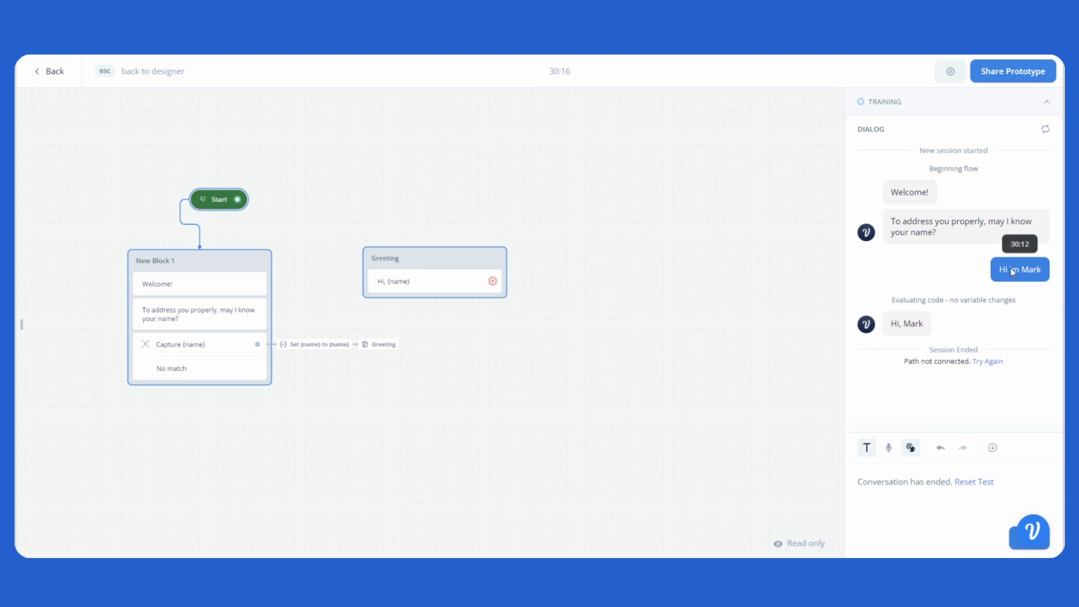
Step: Rerun the test, answer with "Hi there, you can call me" plus a first name, and return to the designer
left_click(987, 486)
left_click(942, 316)
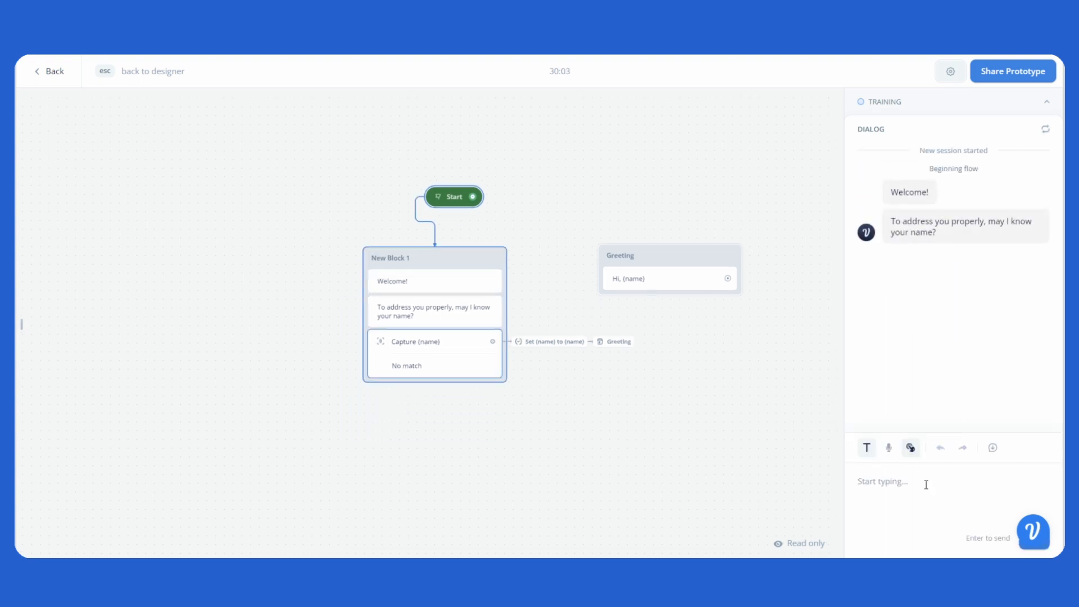
type("Hi there, you can call me Mark")
key("Return")
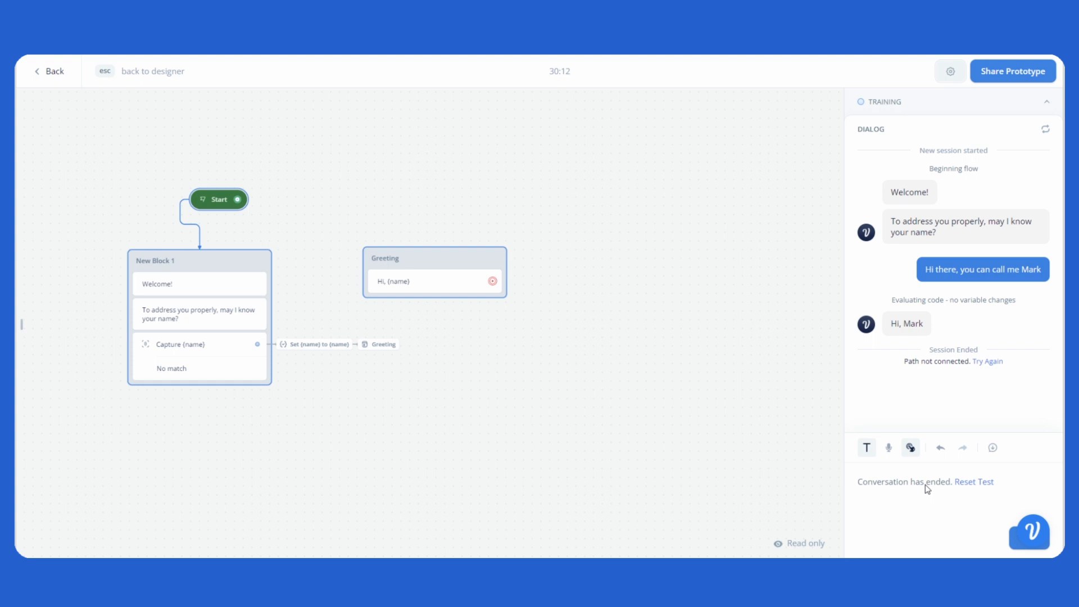
left_click_drag(509, 365, 633, 365)
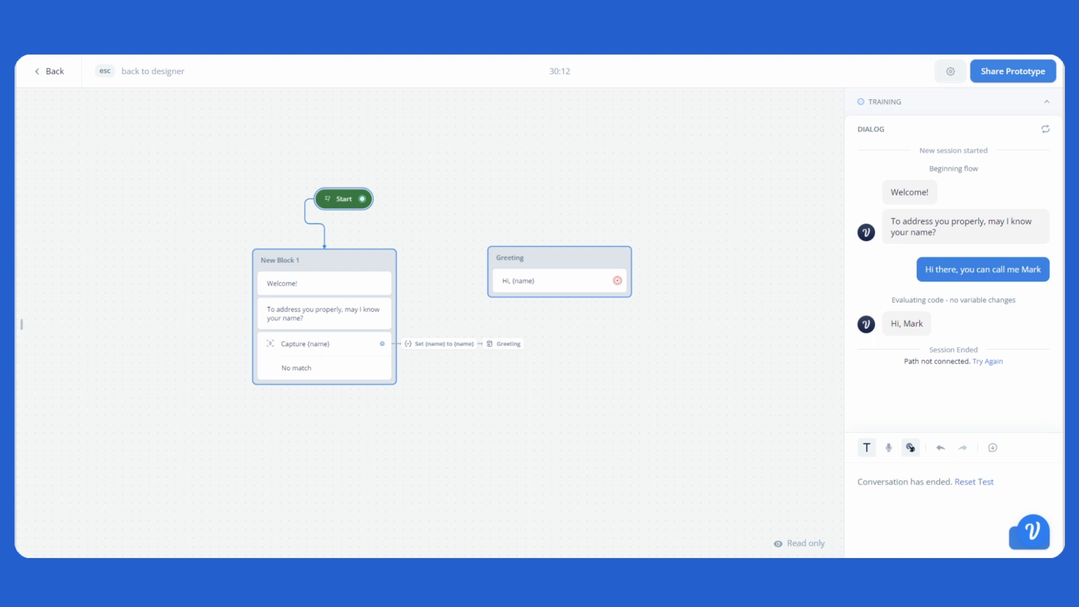
key("Escape")
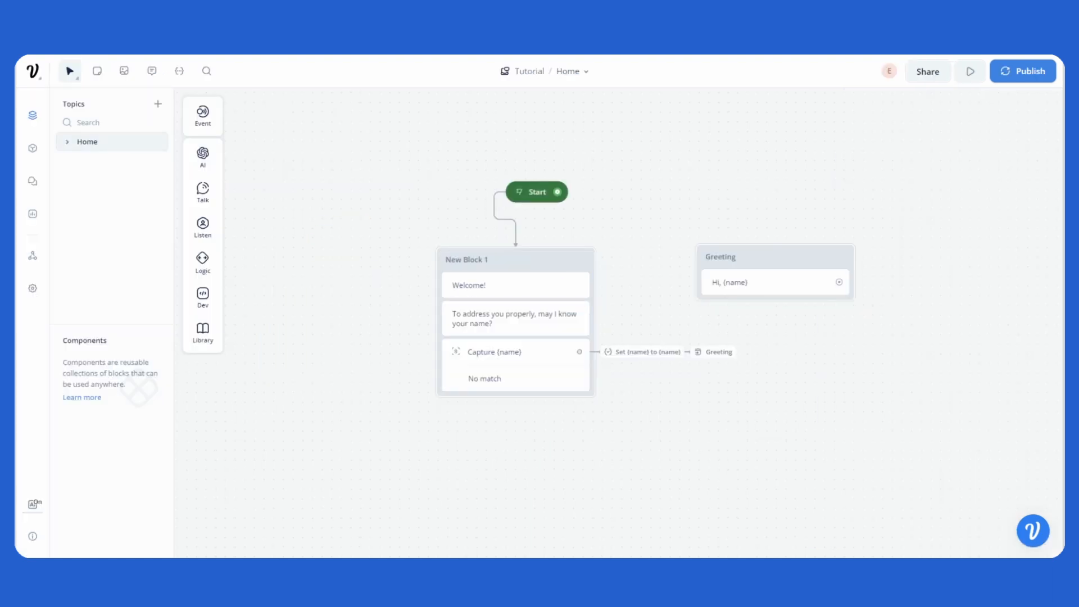